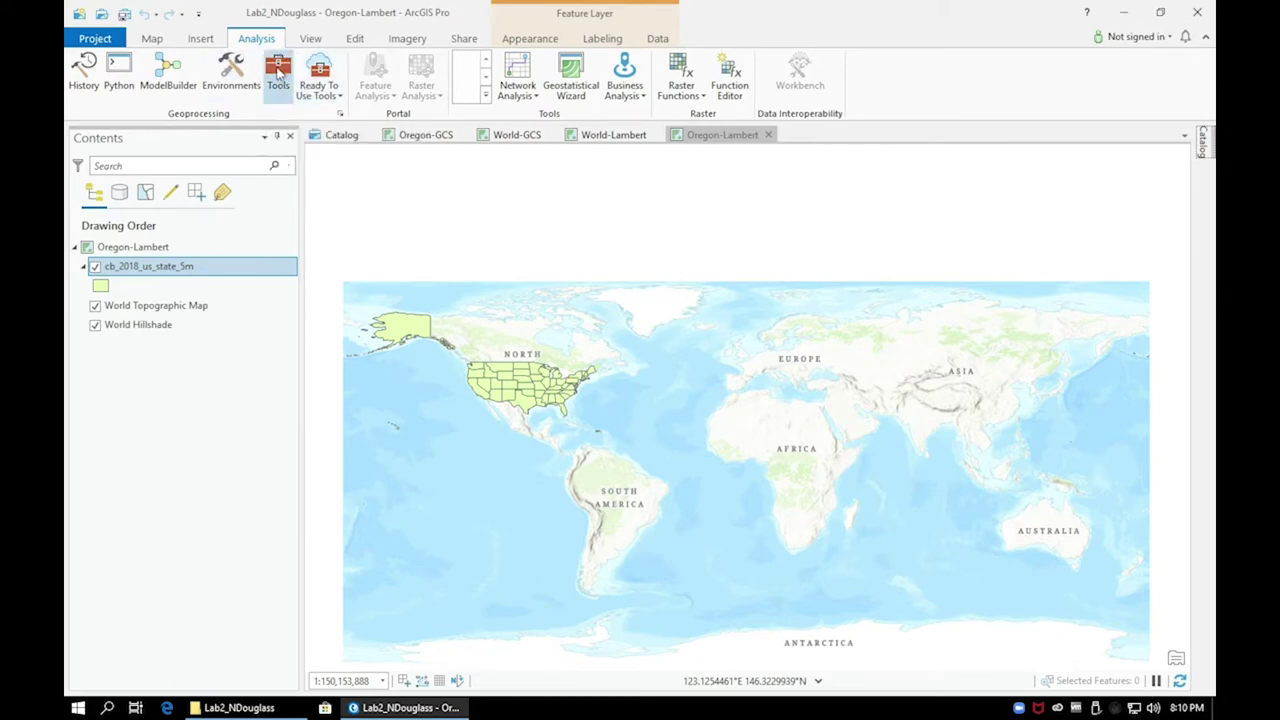
# Open the geoprocessing Tools pane and search for 'project' tools.
pyautogui.click(278, 72)
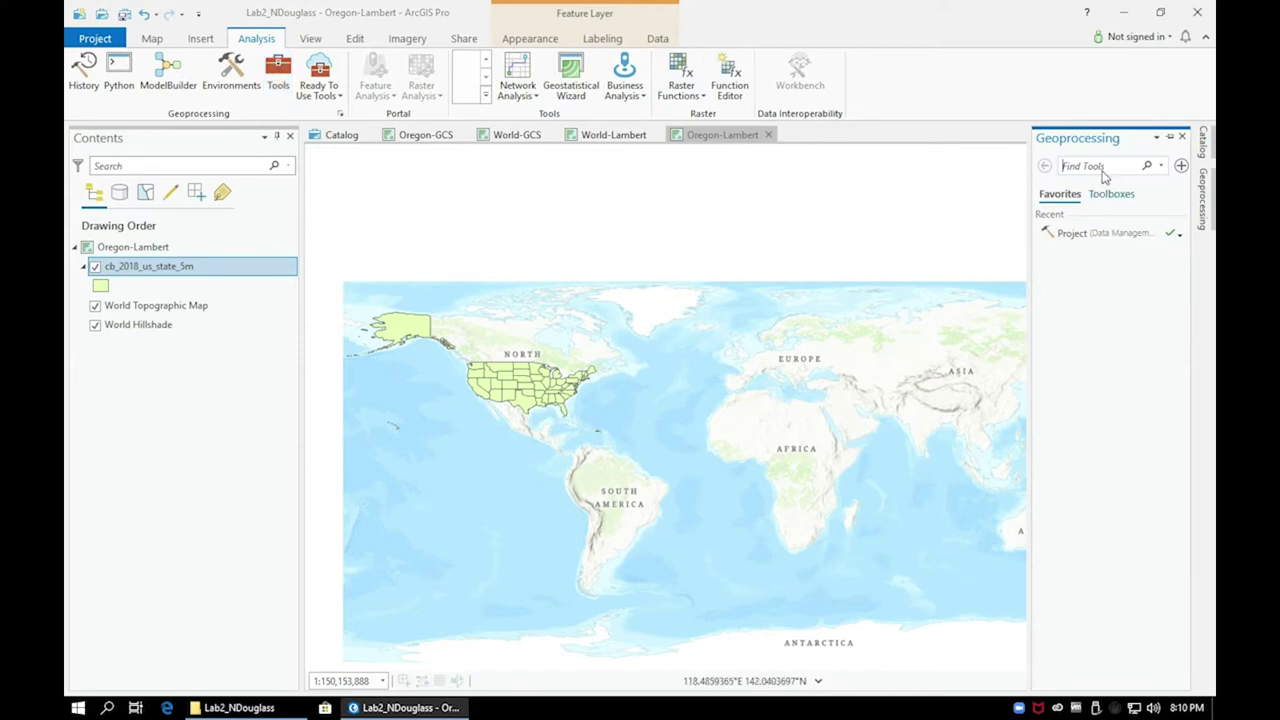
pyautogui.write('project')
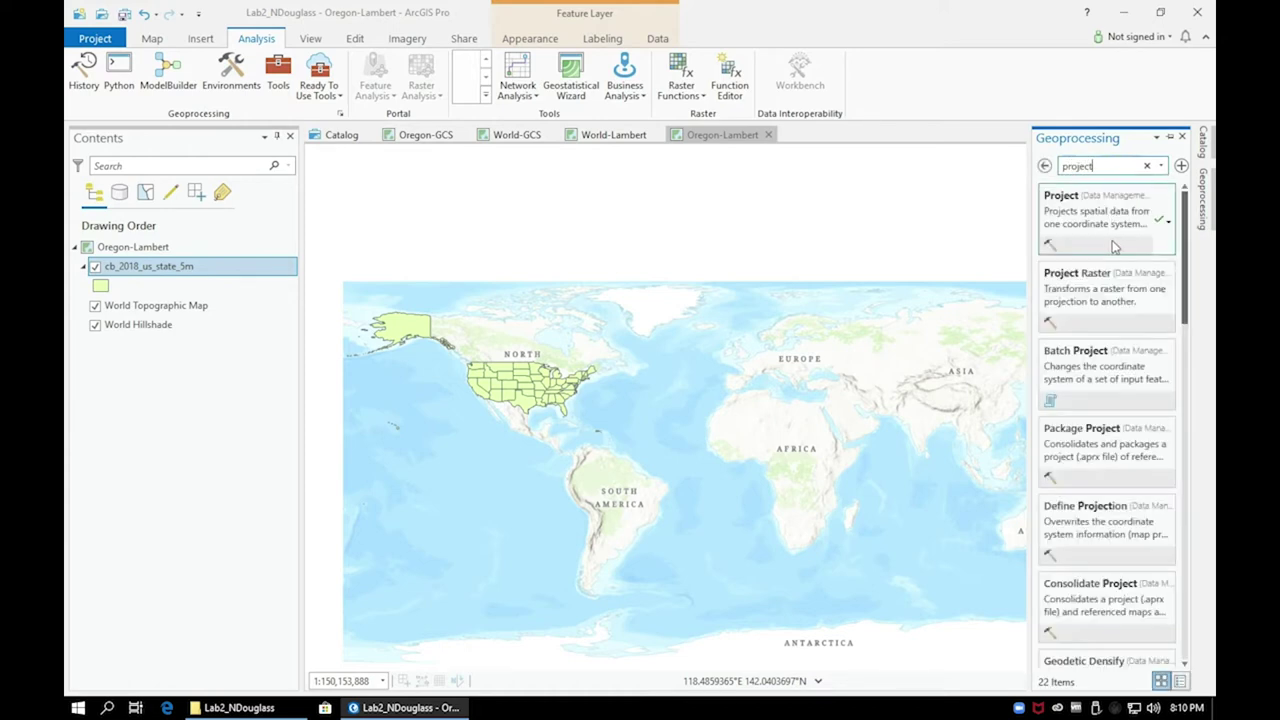
# Open the Project tool with cb_2018_us_state_5m as the input layer.
pyautogui.click(1115, 247)
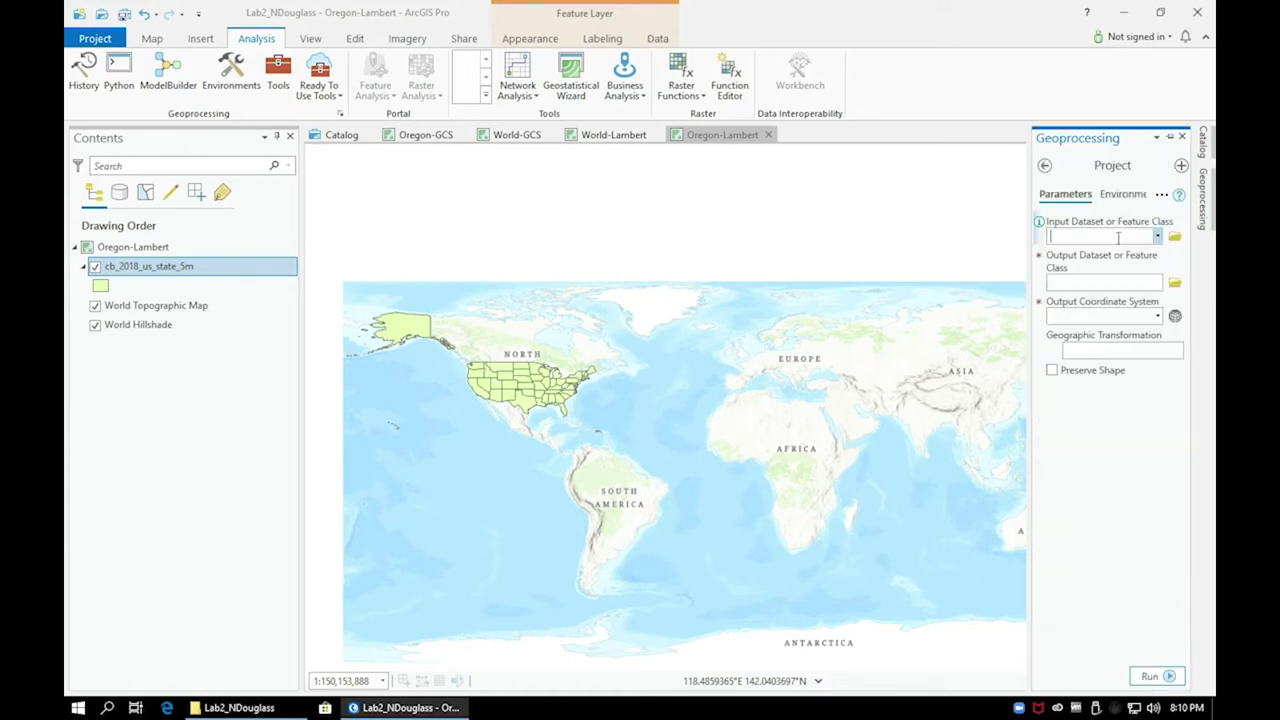
pyautogui.click(1157, 236)
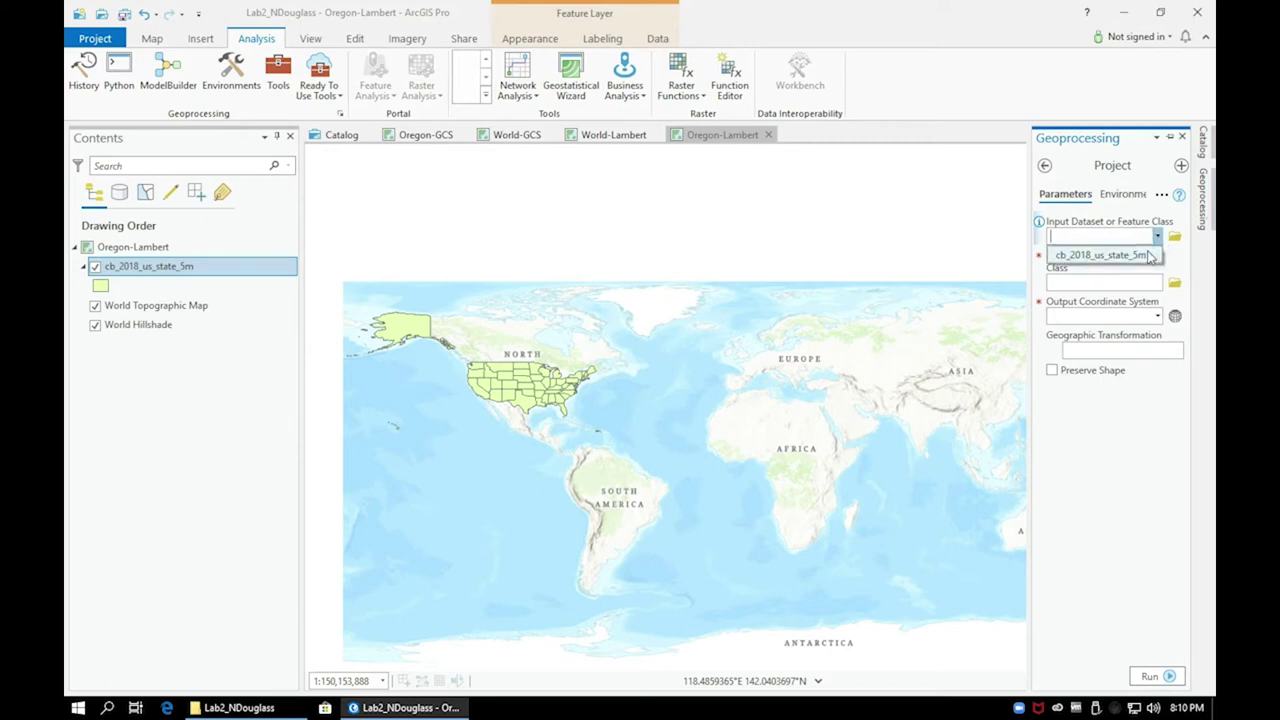
pyautogui.click(1150, 256)
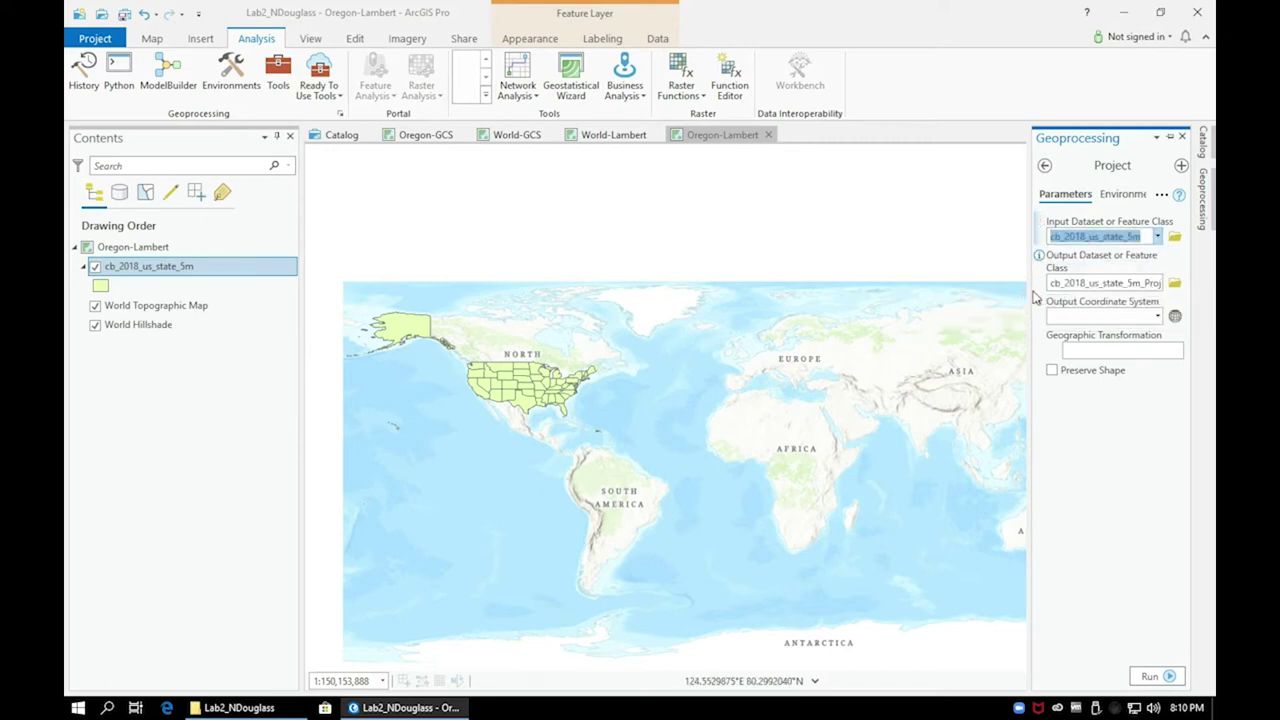
pyautogui.moveTo(1033, 296); pyautogui.dragTo(966, 295)
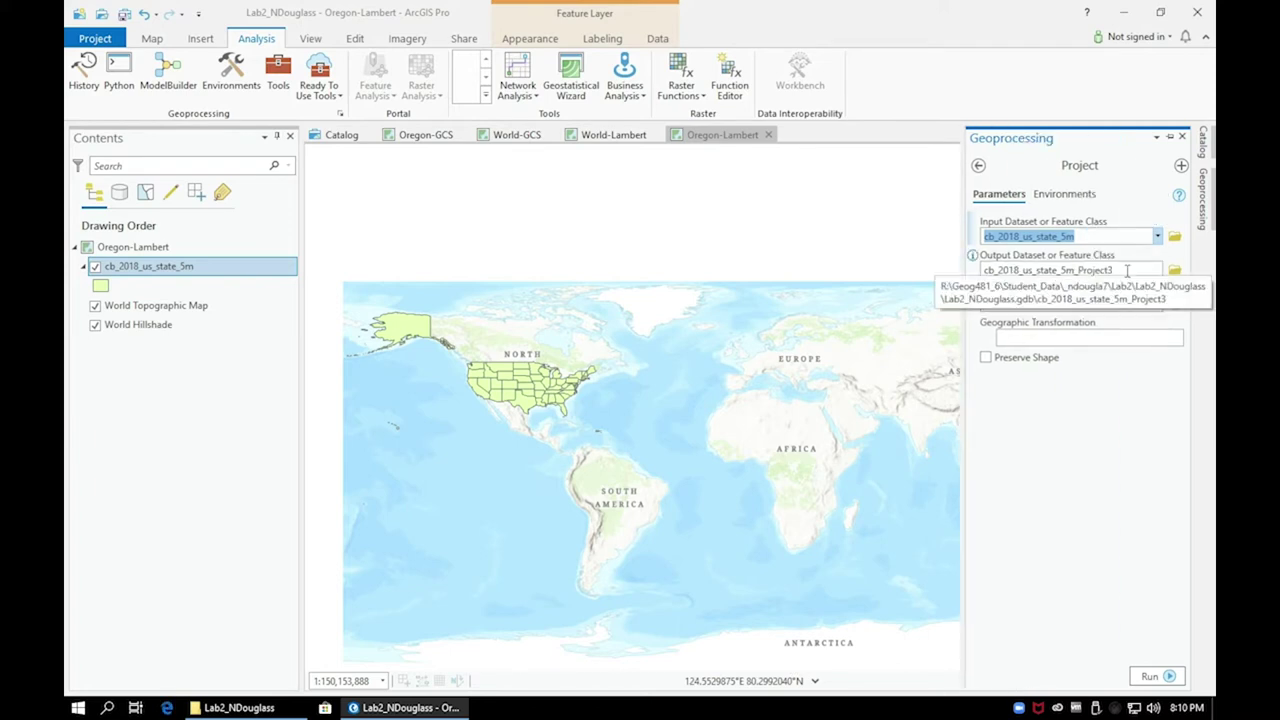
# Rename the output feature class to cb_2018_us_state_5m_LambertProject.
pyautogui.click(1127, 270)
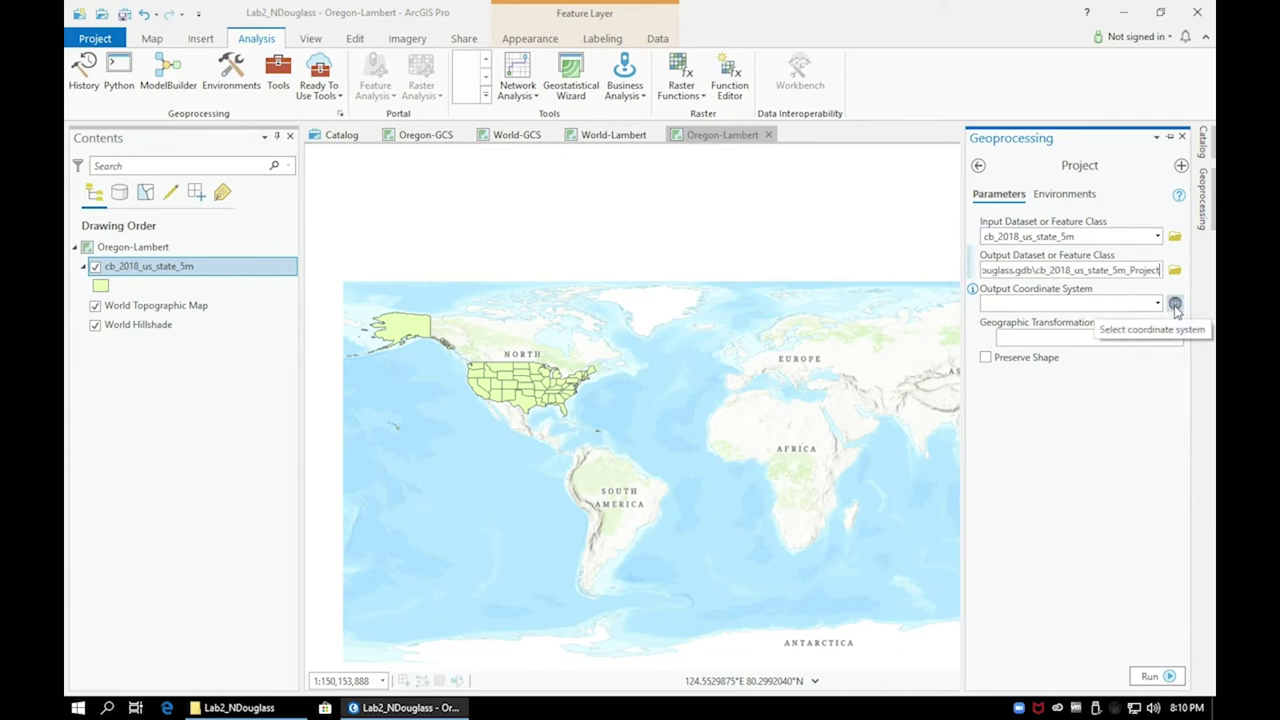
pyautogui.press('Left')
pyautogui.press('Left')
pyautogui.press('Left')
pyautogui.press('Left')
pyautogui.press('Left')
pyautogui.press('Left')
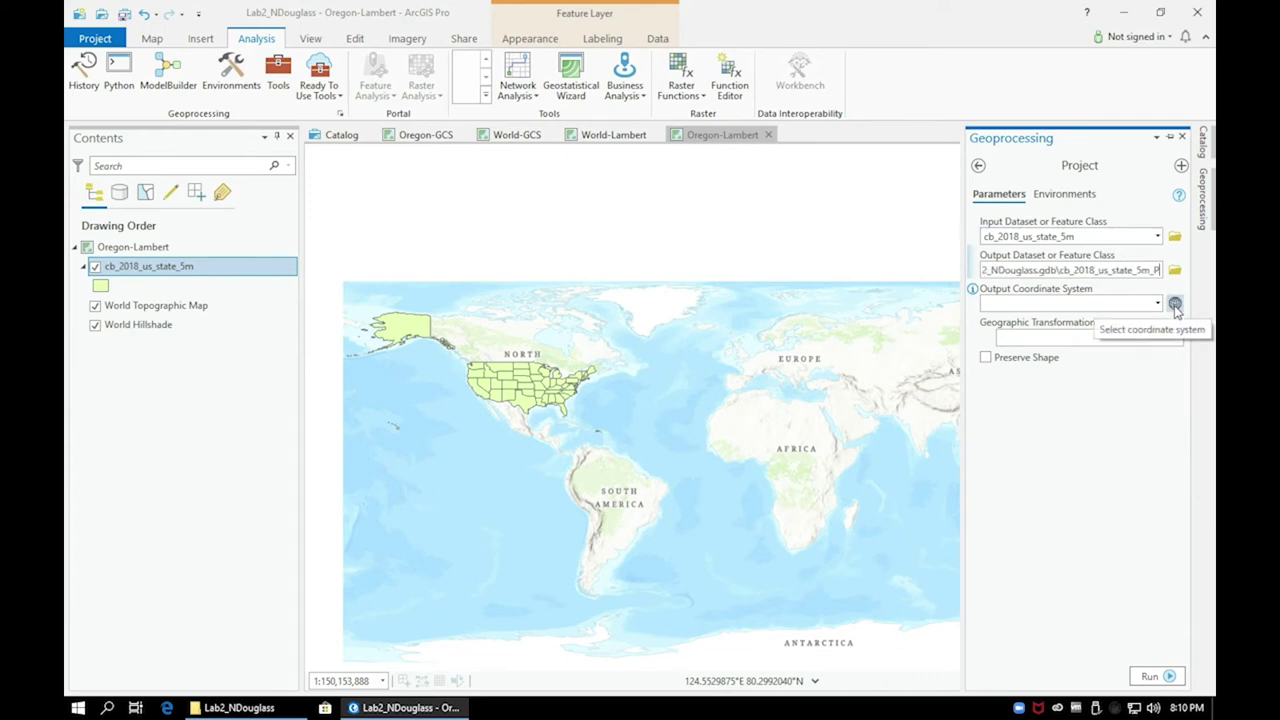
pyautogui.press('Left')
pyautogui.write('Lambert')
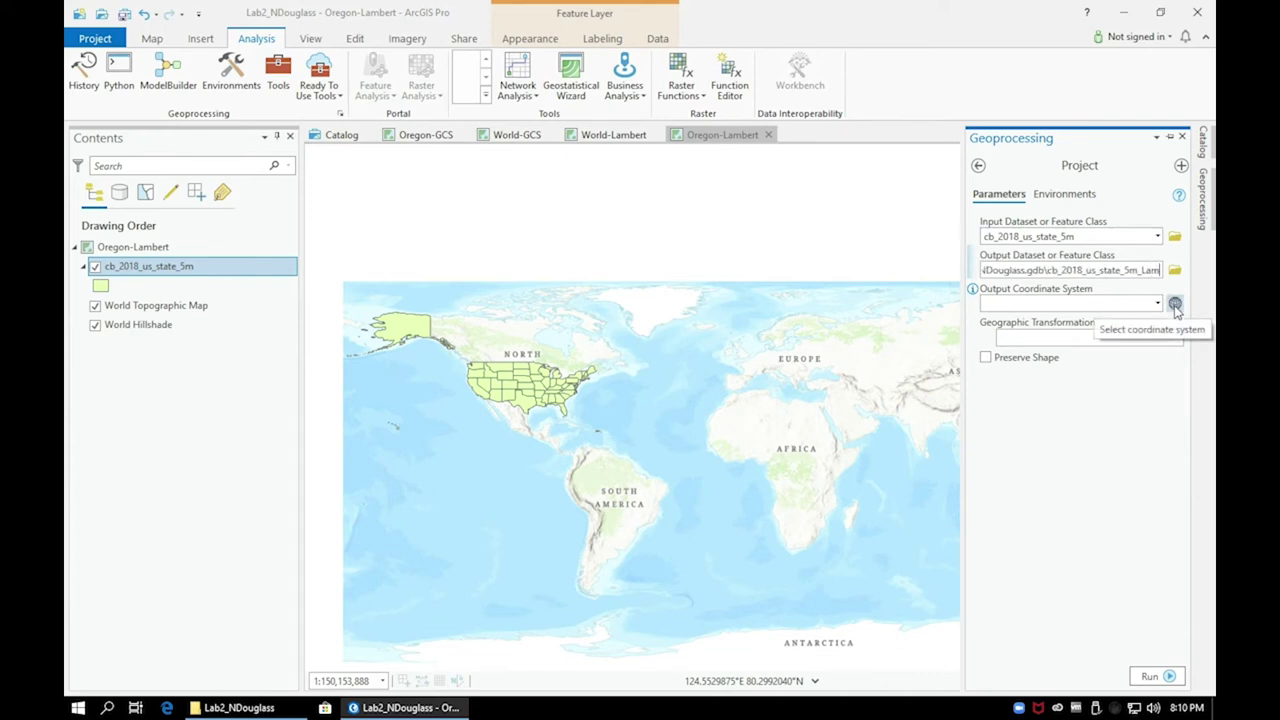
pyautogui.press('Right')
pyautogui.press('Right')
pyautogui.press('Right')
pyautogui.press('Right')
pyautogui.press('Right')
pyautogui.press('Right')
pyautogui.press('Right')
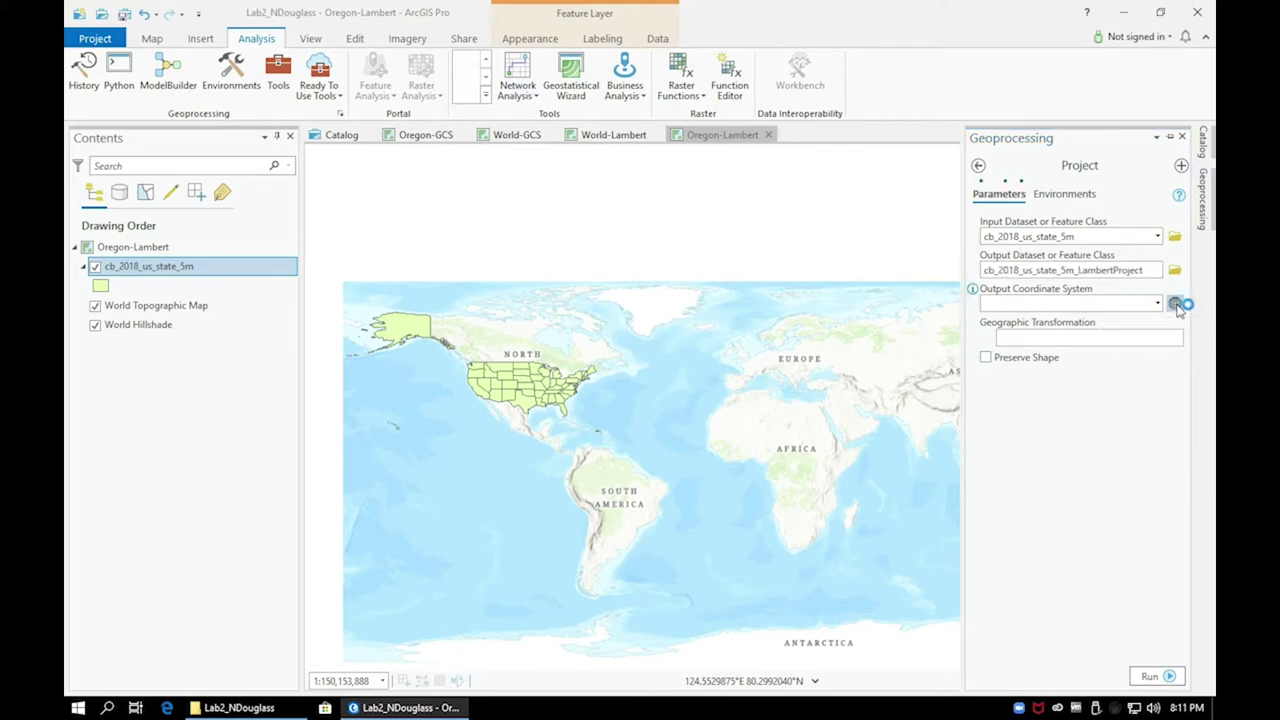
pyautogui.click(1175, 303)
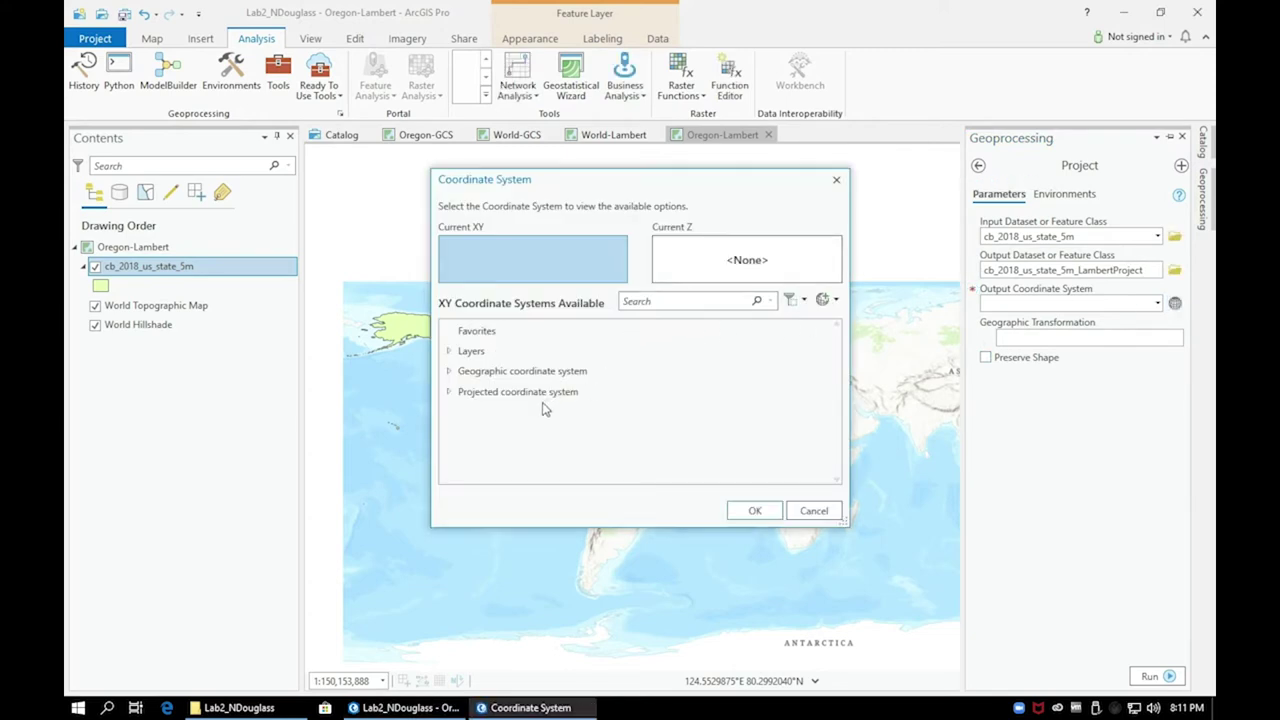
# Choose NAD 1983 (2011) Oregon Statewide Lambert (Meters) under Projected > State Systems > Oregon.
pyautogui.click(451, 393)
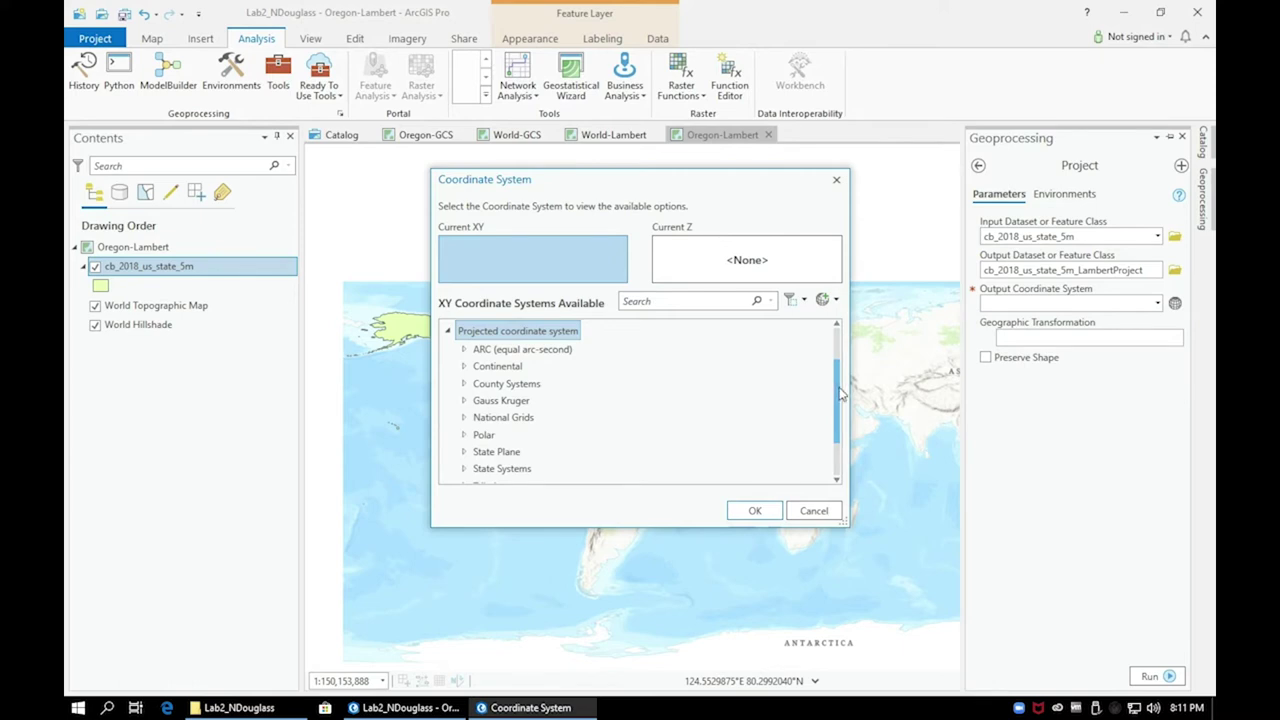
pyautogui.moveTo(833, 387); pyautogui.dragTo(840, 412)
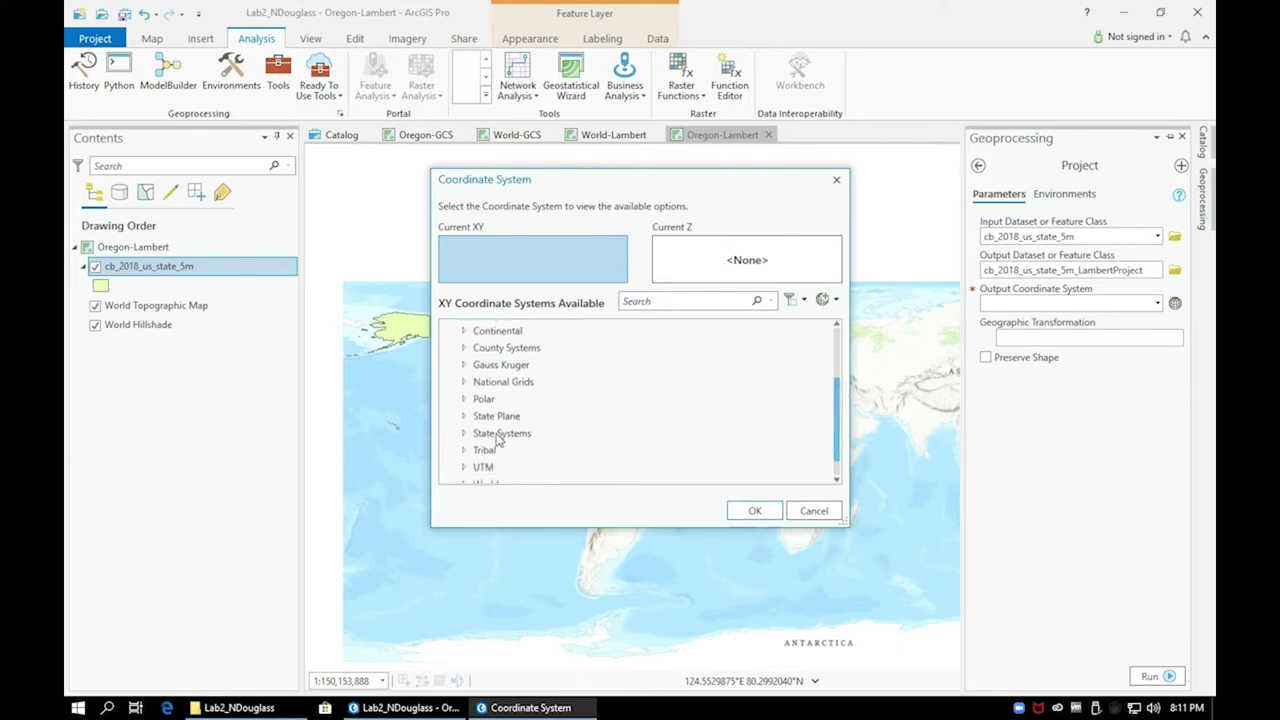
pyautogui.click(465, 433)
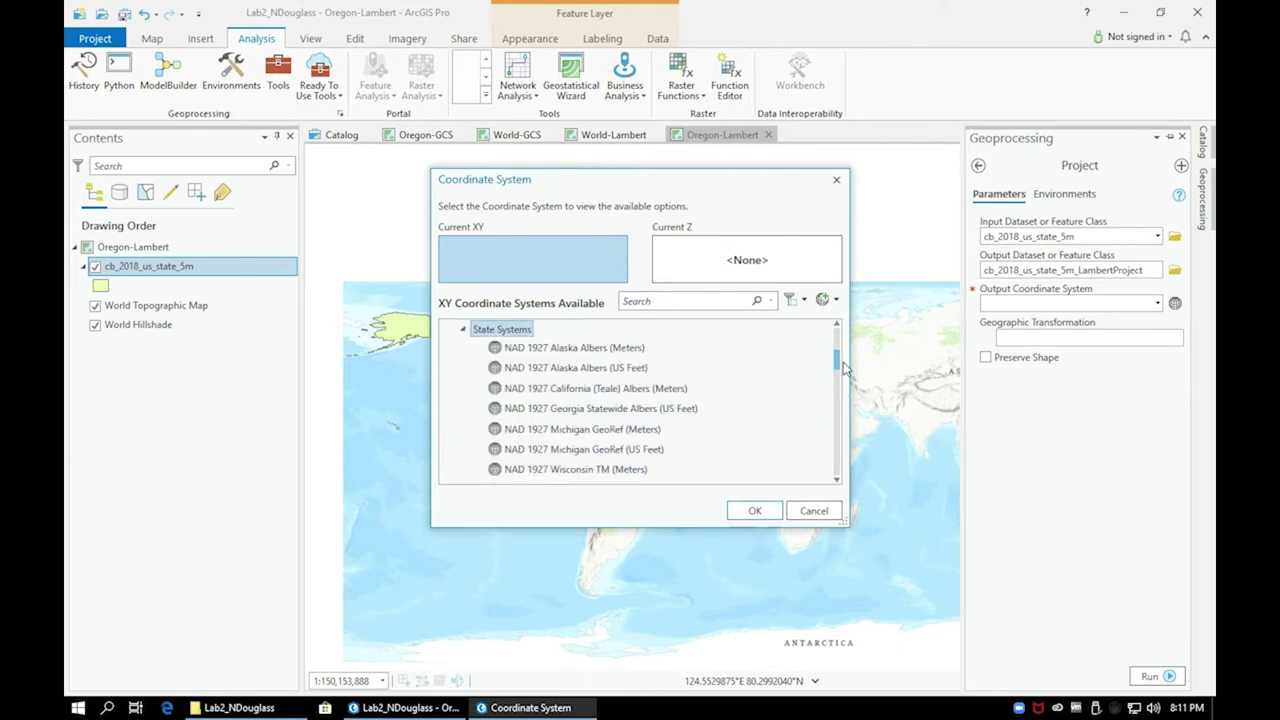
pyautogui.moveTo(838, 367); pyautogui.dragTo(838, 477)
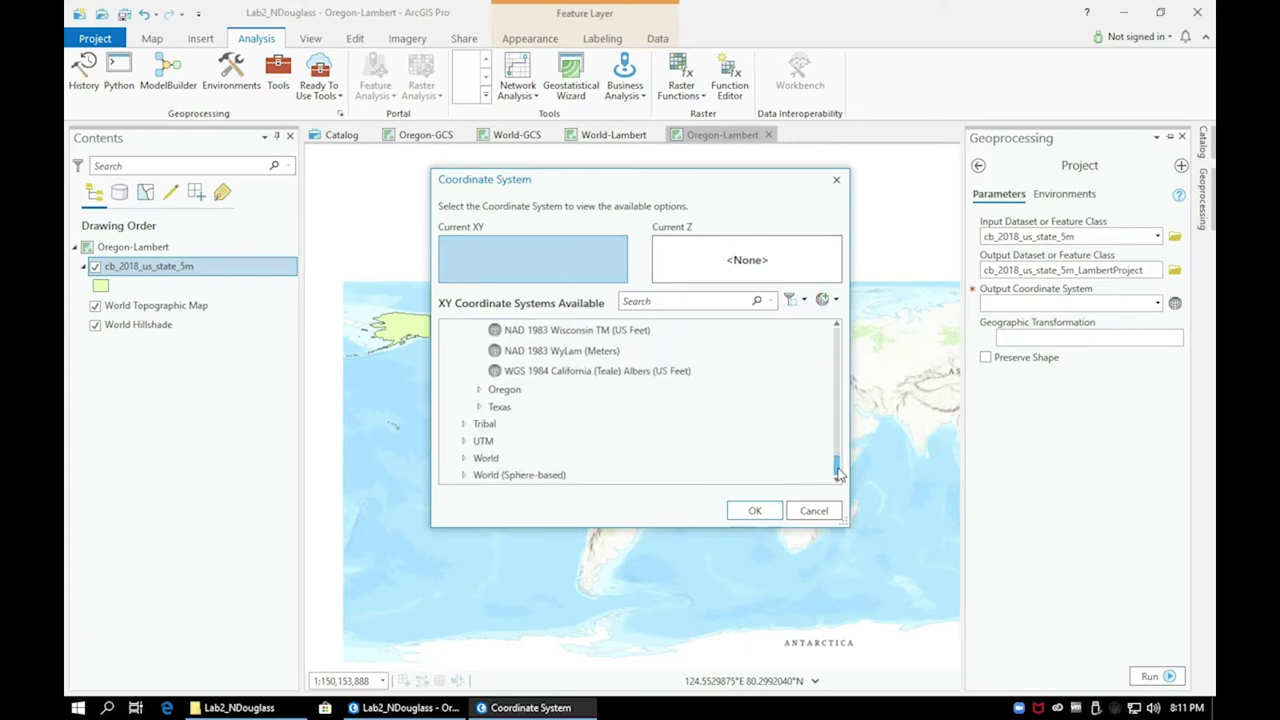
pyautogui.click(480, 391)
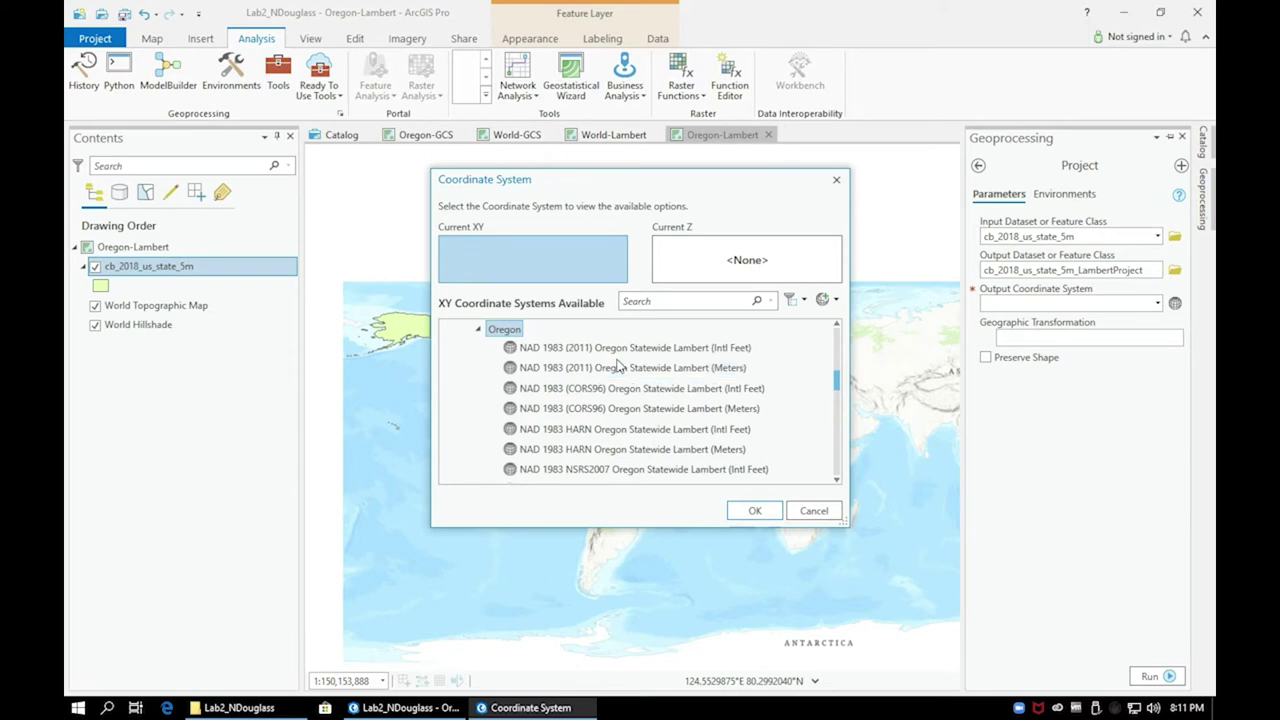
pyautogui.click(748, 370)
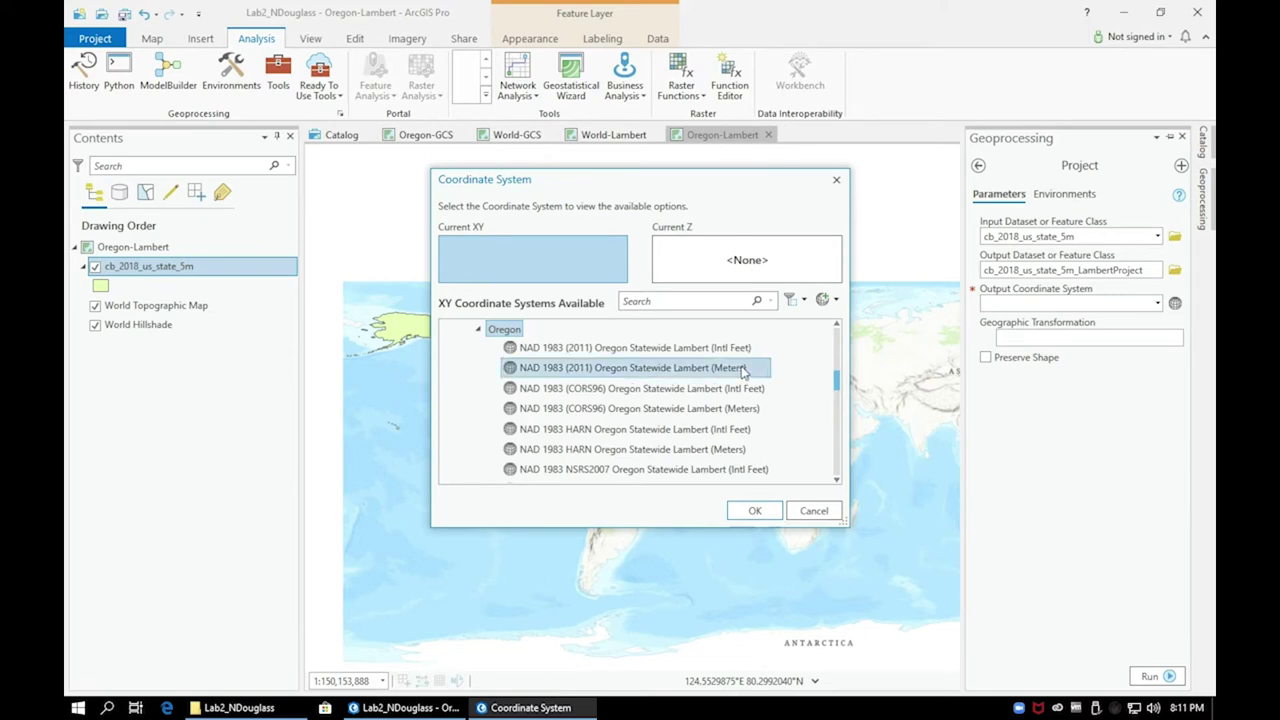
pyautogui.click(767, 515)
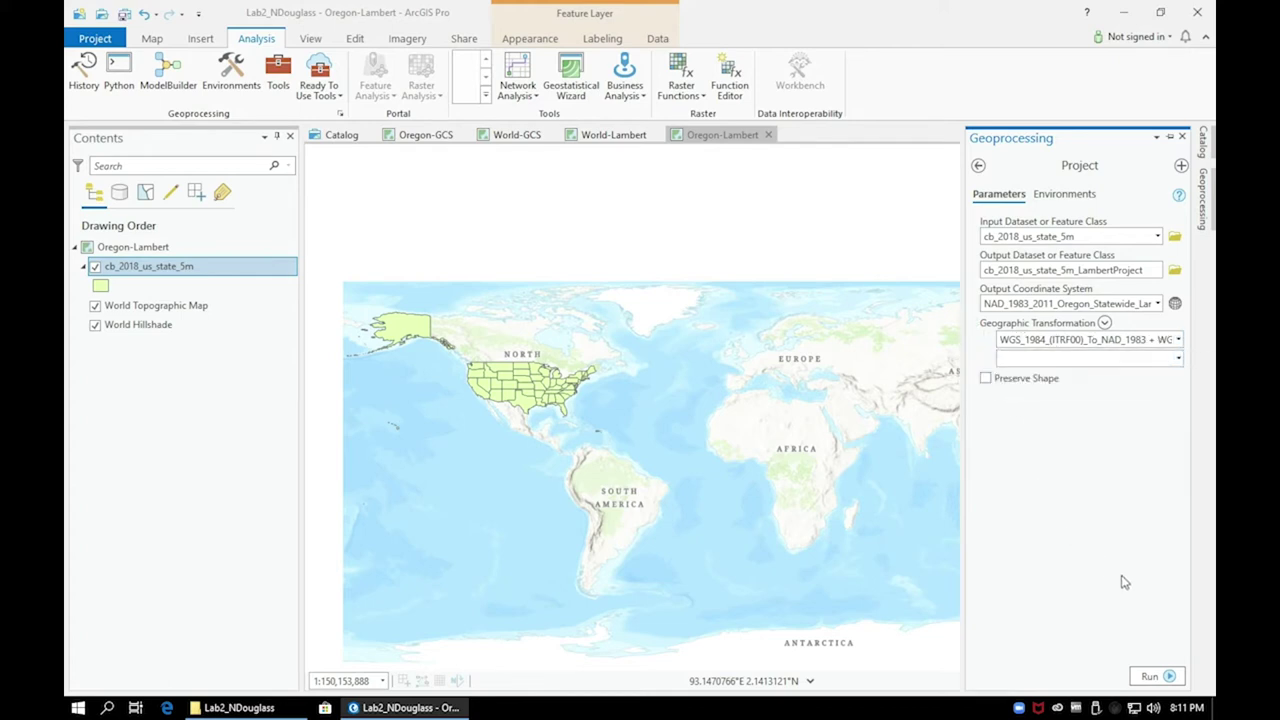
# Run the projection to create cb_2018_us_state_5m_LambertProject and close the Geoprocessing pane.
pyautogui.click(1154, 677)
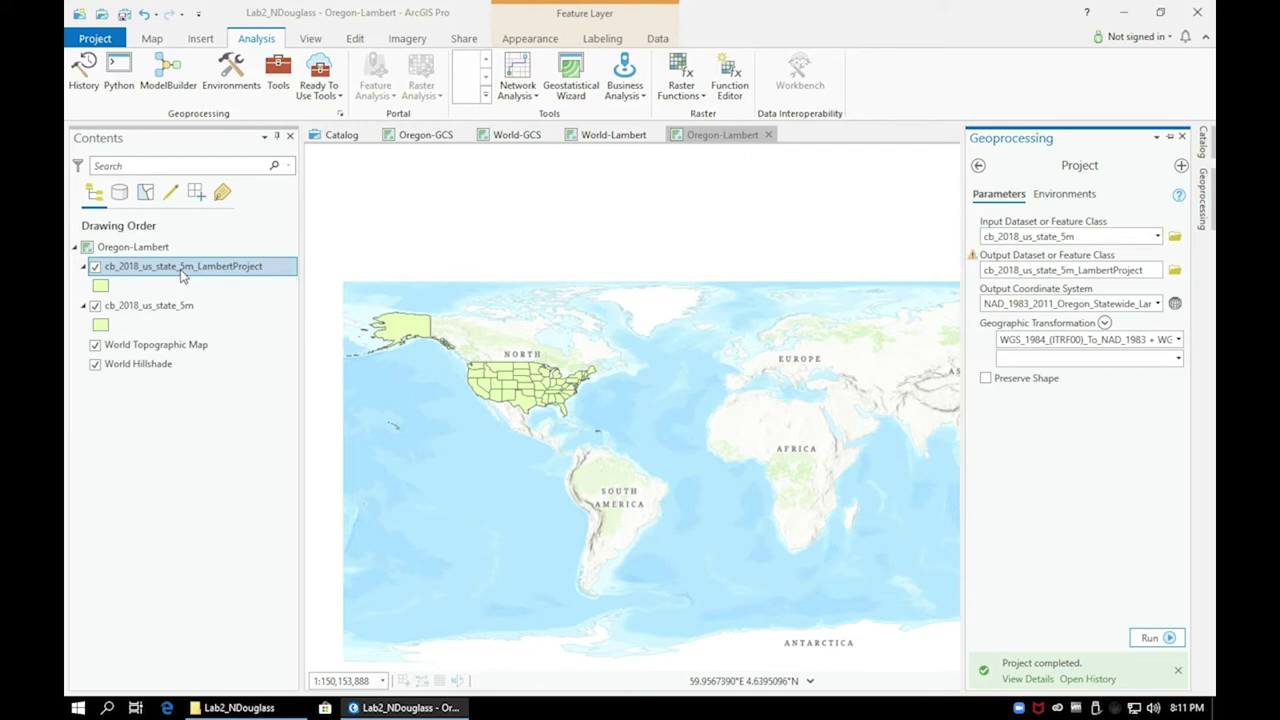
pyautogui.click(183, 277)
pyautogui.rightClick(183, 277)
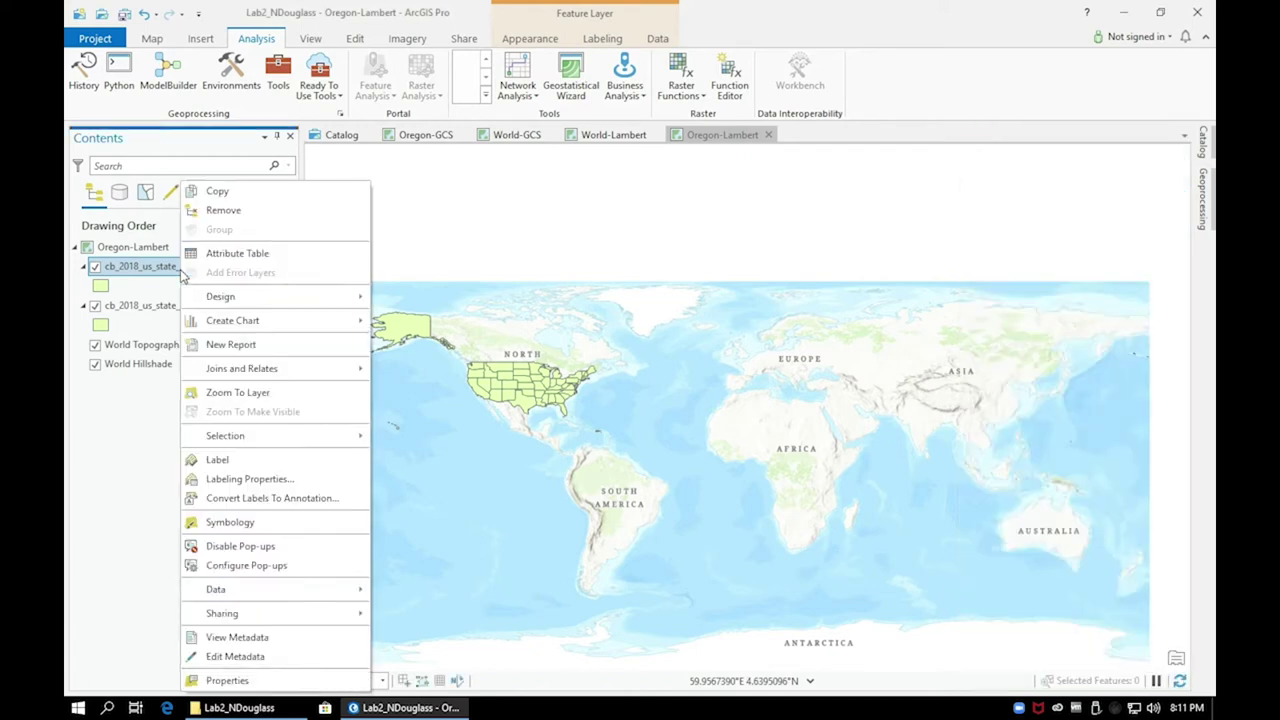
# Zoom to cb_2018_us_state_5m_LambertProject and bring up its polygon symbol gallery.
pyautogui.click(224, 394)
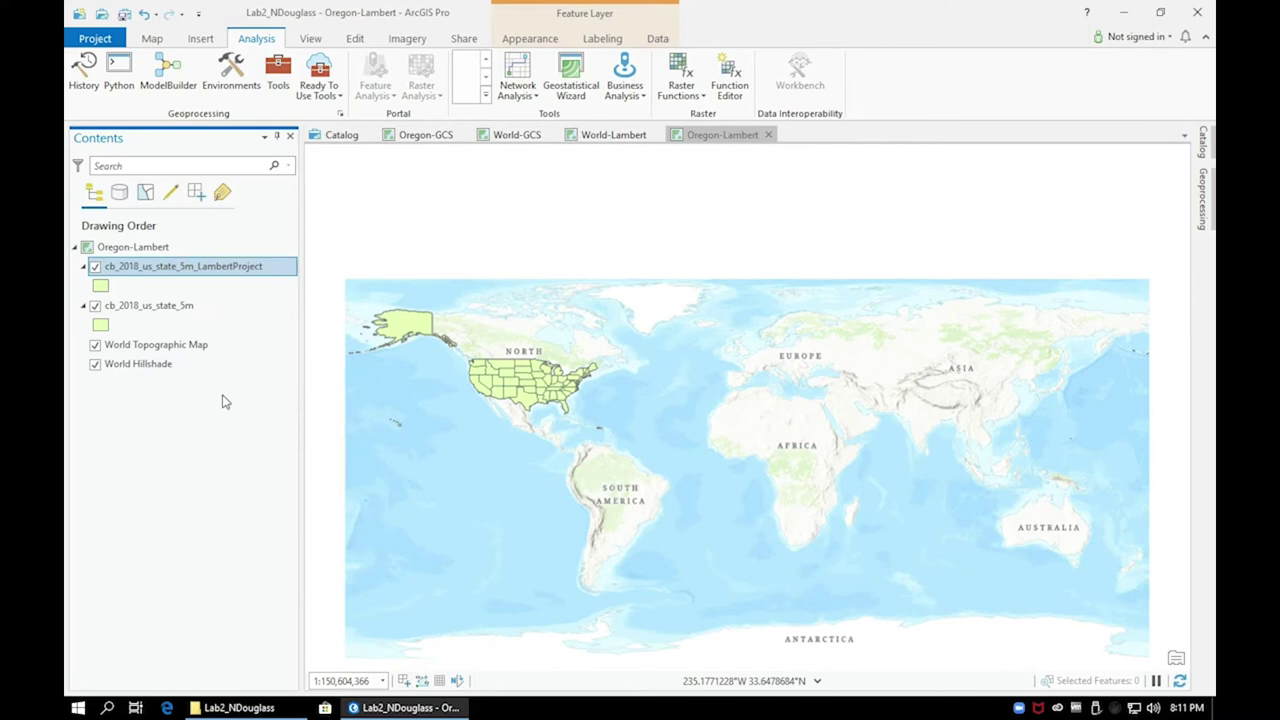
pyautogui.click(95, 267)
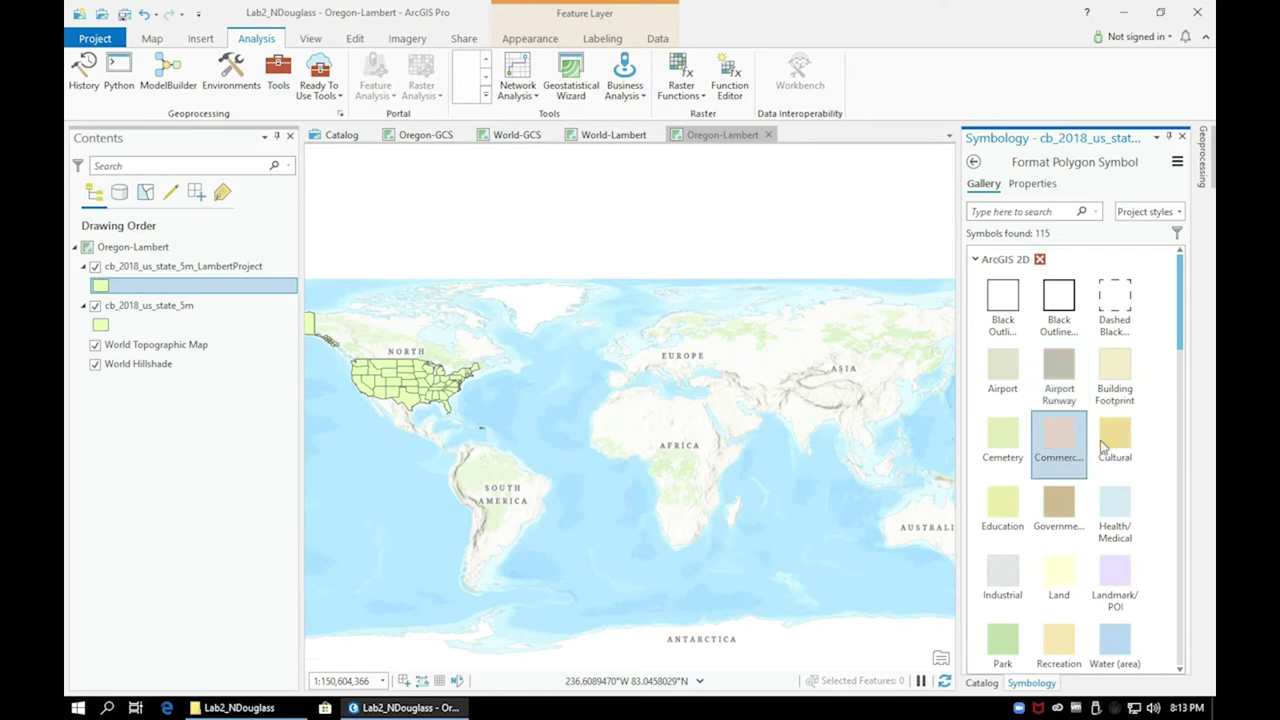
# Apply the Cultural symbol, a tan fill with orange 1 pt outline, to the projected states.
pyautogui.click(1118, 446)
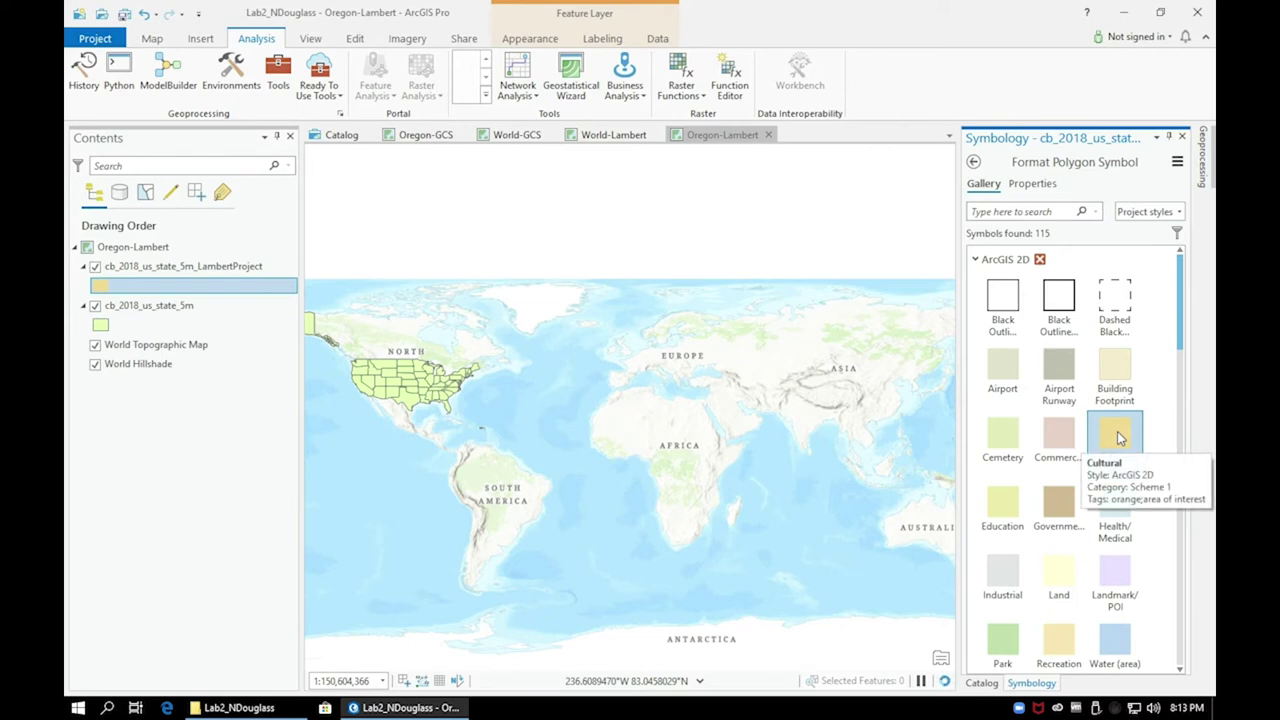
pyautogui.click(1030, 186)
pyautogui.click(1180, 320)
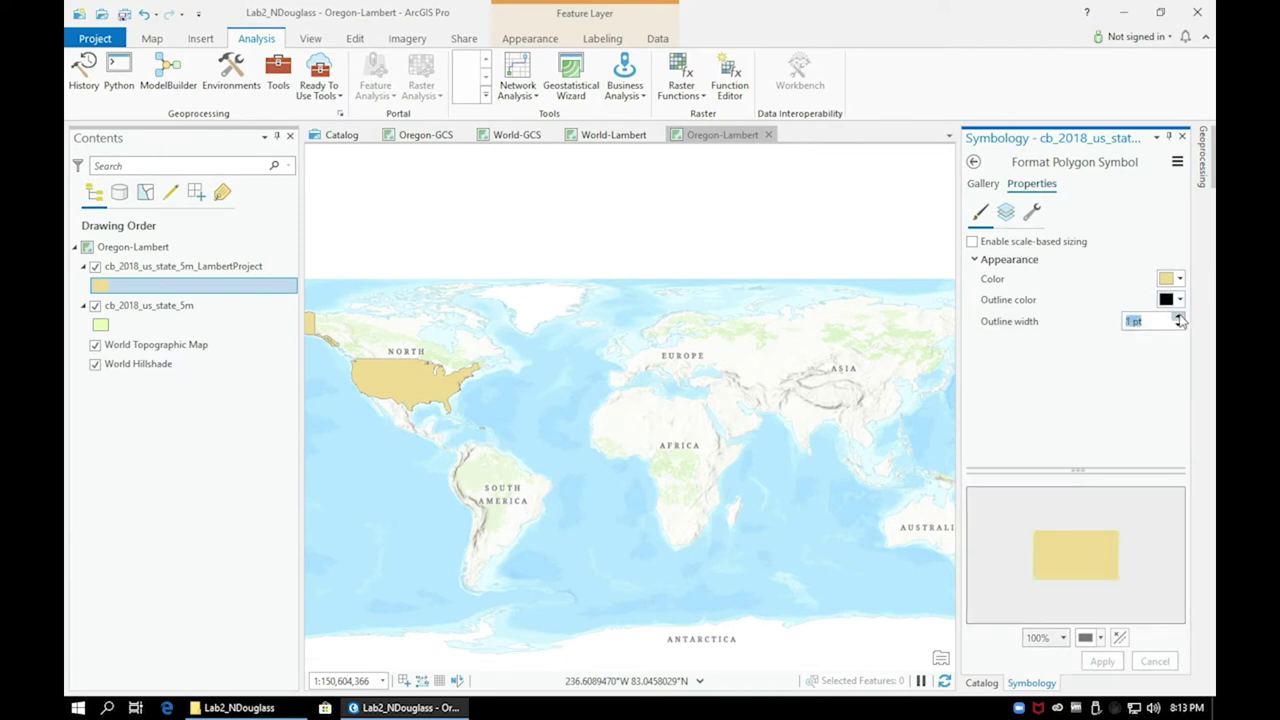
pyautogui.click(106, 250)
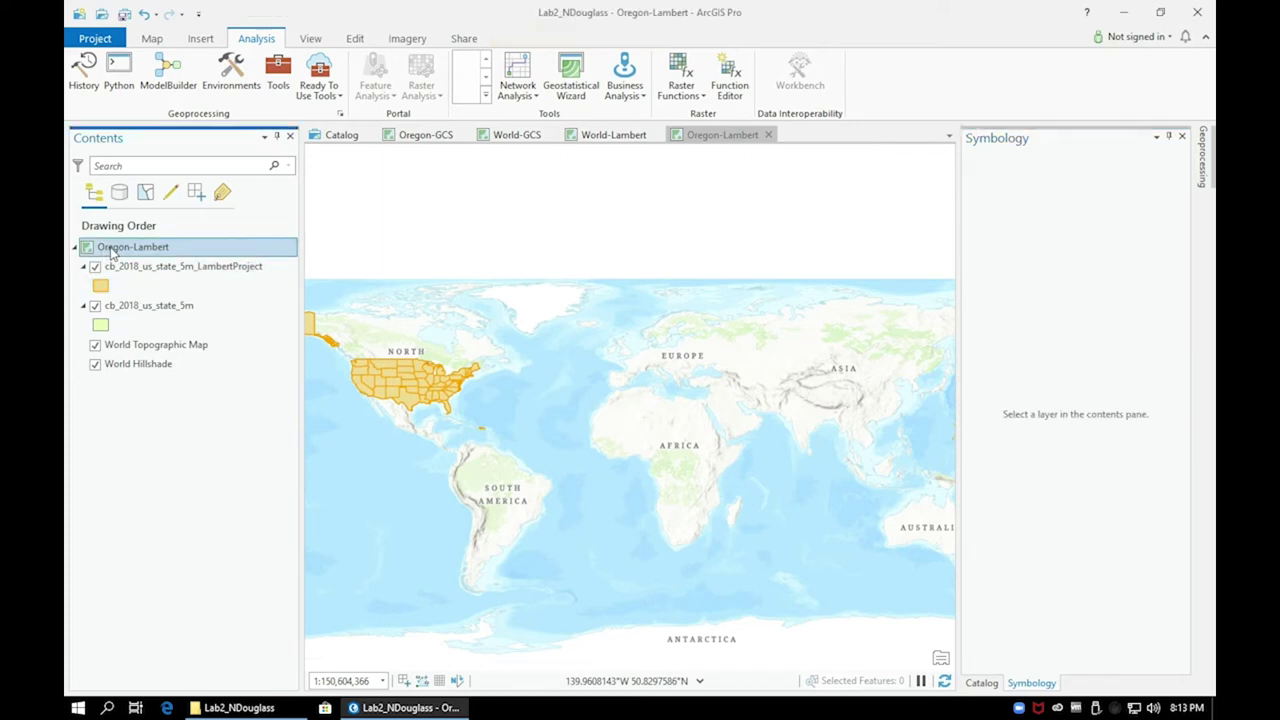
pyautogui.rightClick(112, 252)
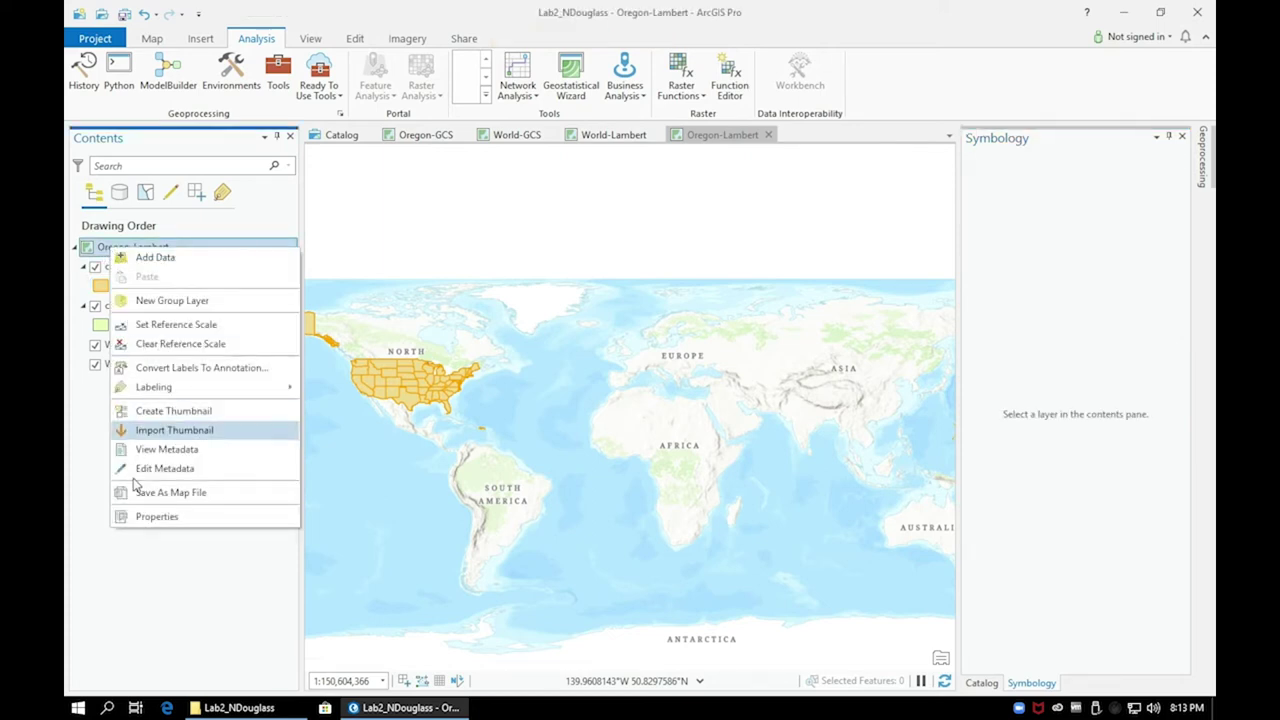
# In the Oregon-Lambert map properties, set the coordinate system to NAD 1983 2011 Oregon Statewide Lambert.
pyautogui.click(150, 517)
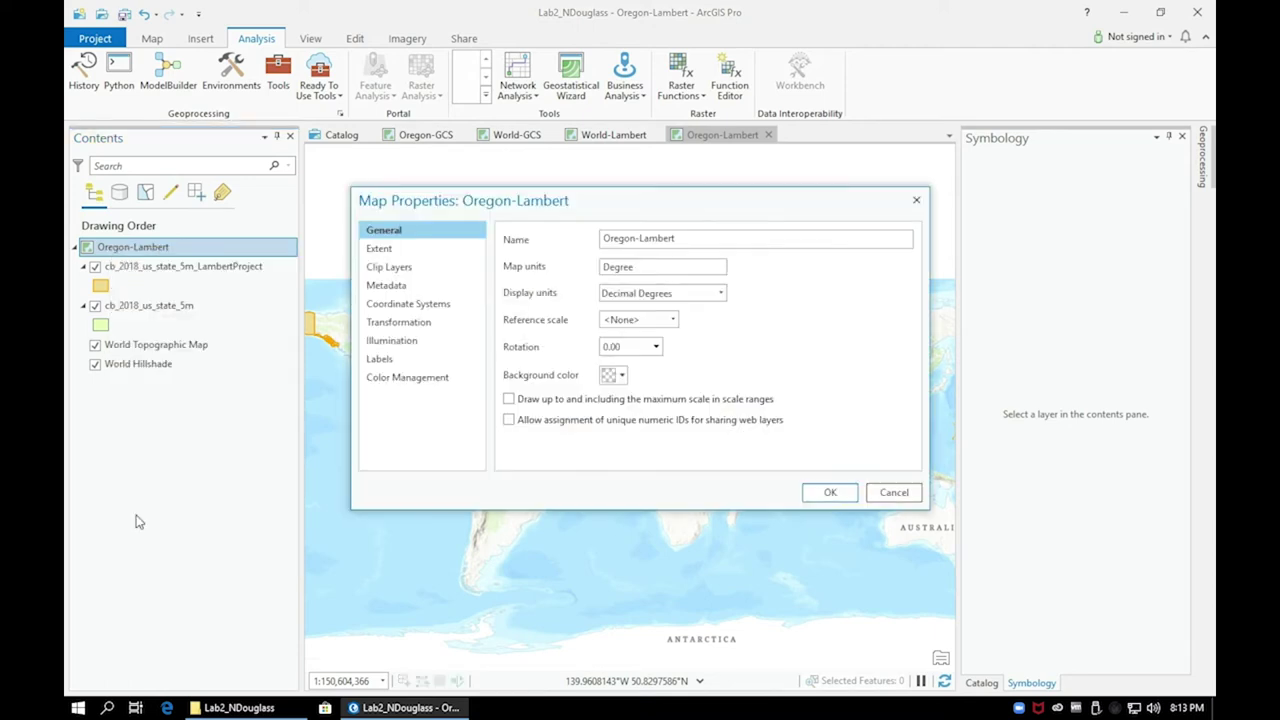
pyautogui.click(422, 309)
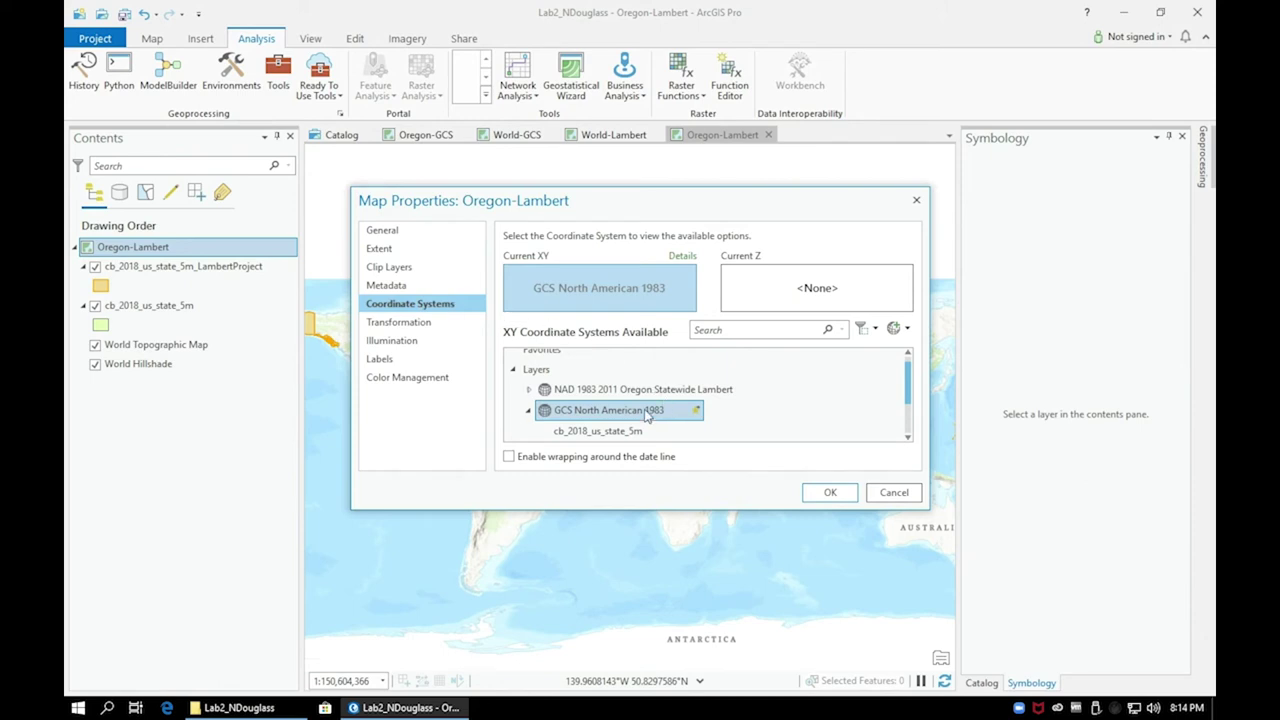
pyautogui.click(515, 376)
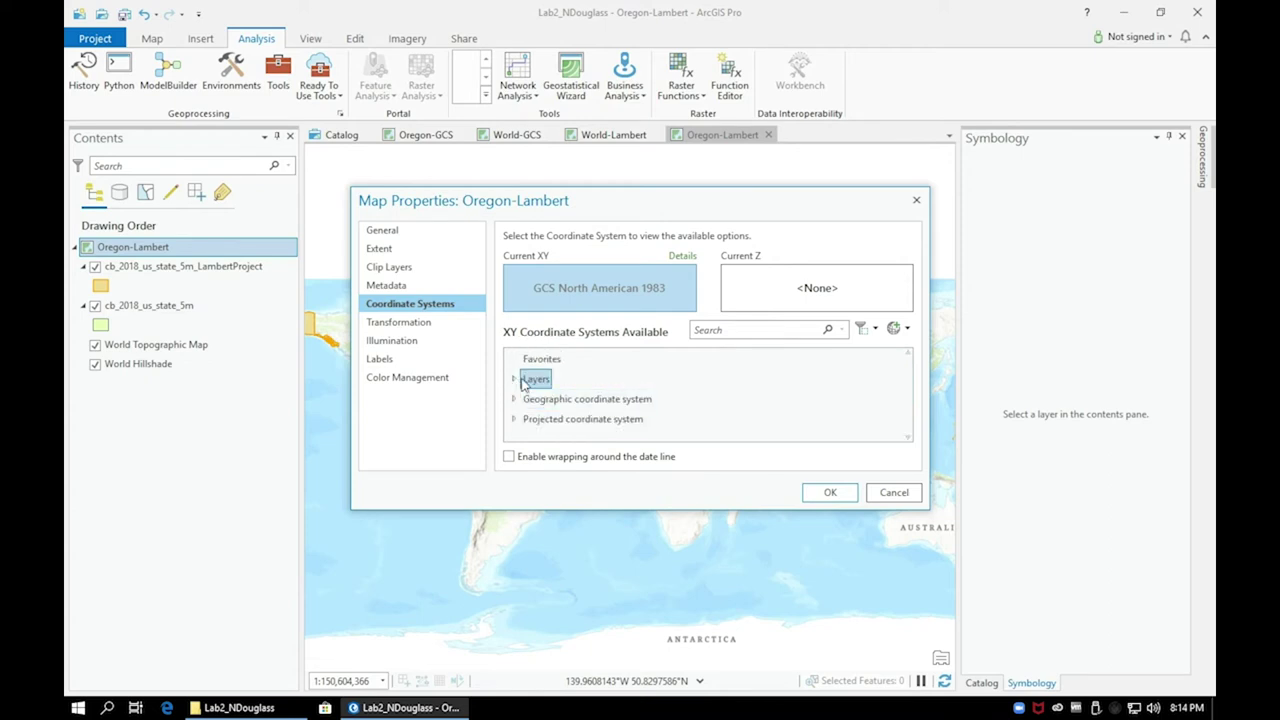
pyautogui.click(514, 380)
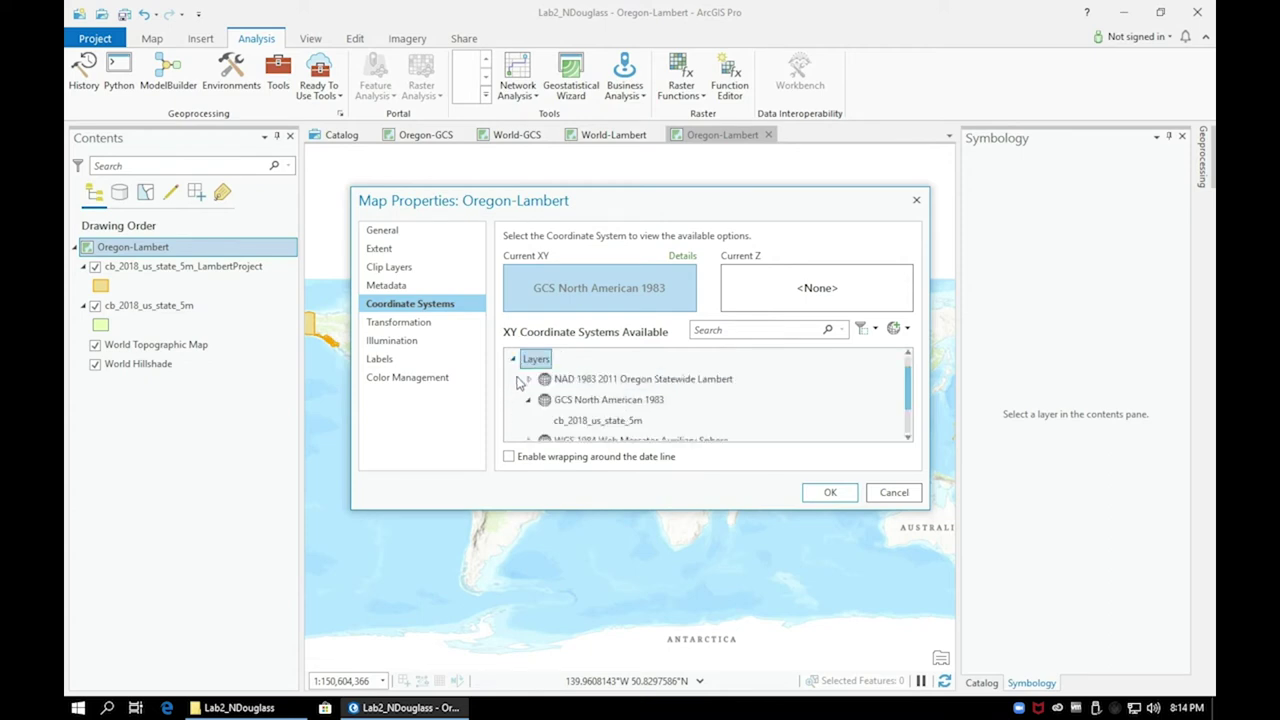
pyautogui.click(531, 380)
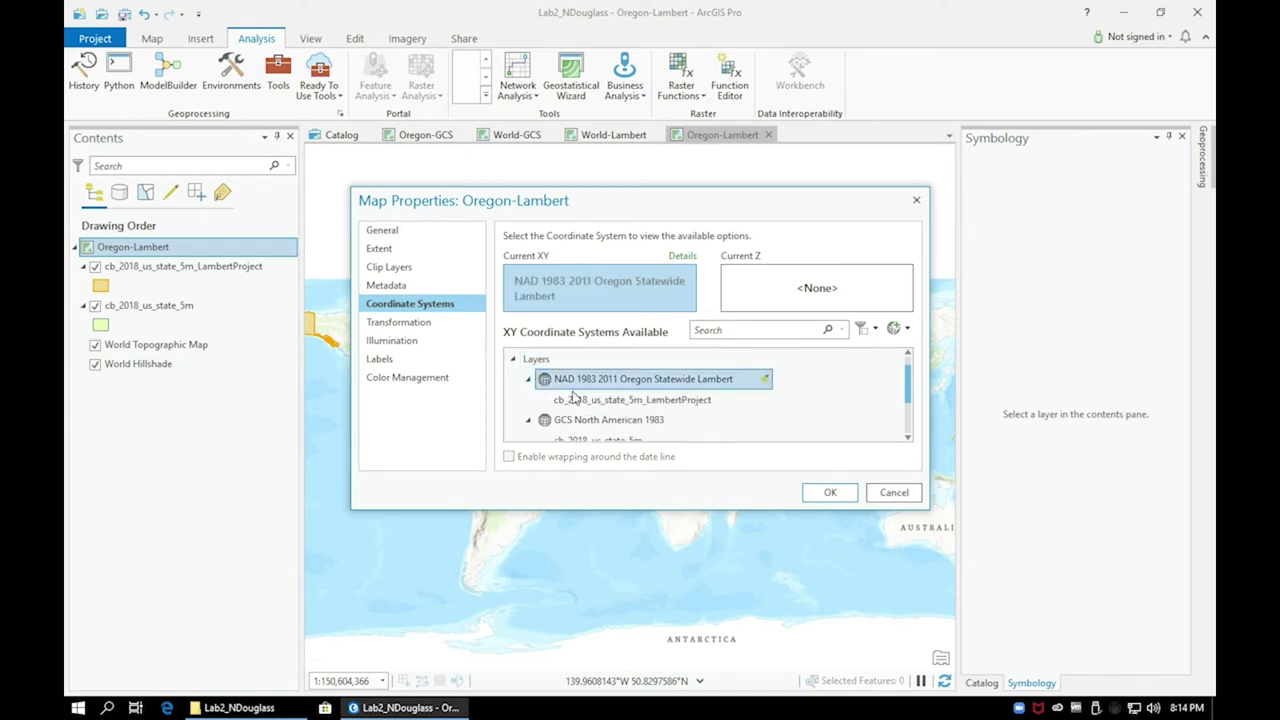
pyautogui.click(640, 399)
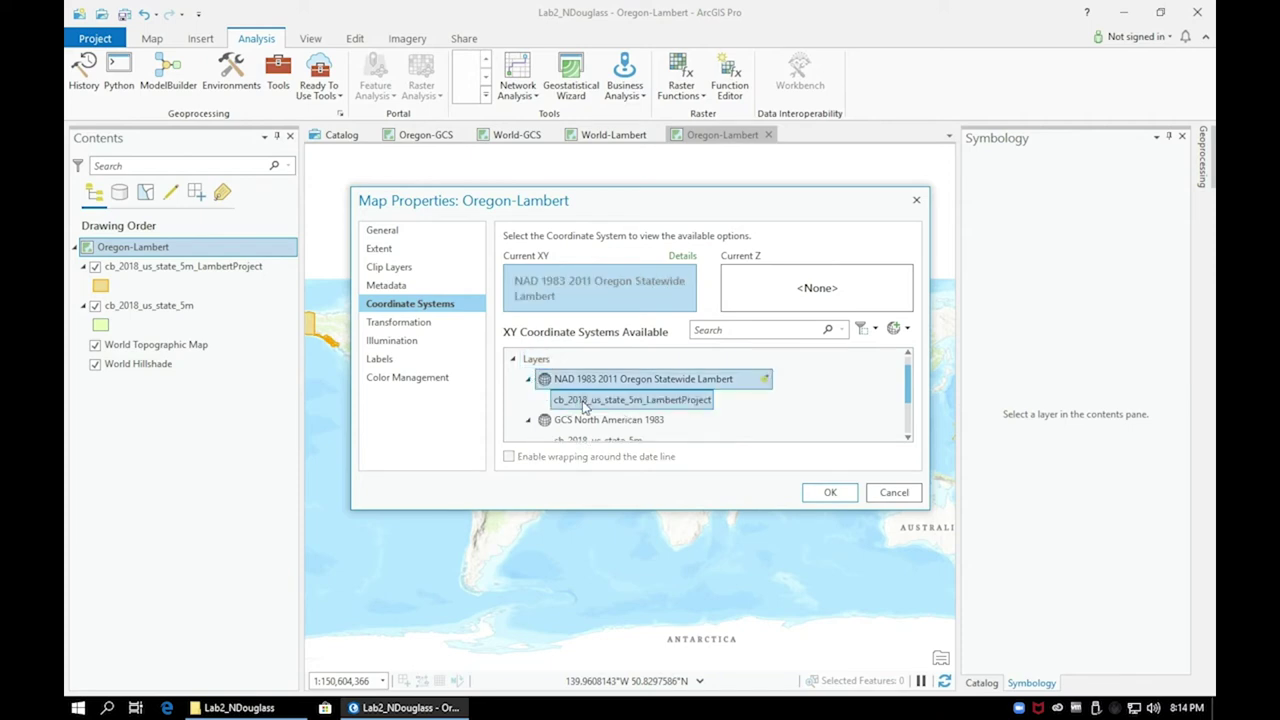
pyautogui.click(830, 492)
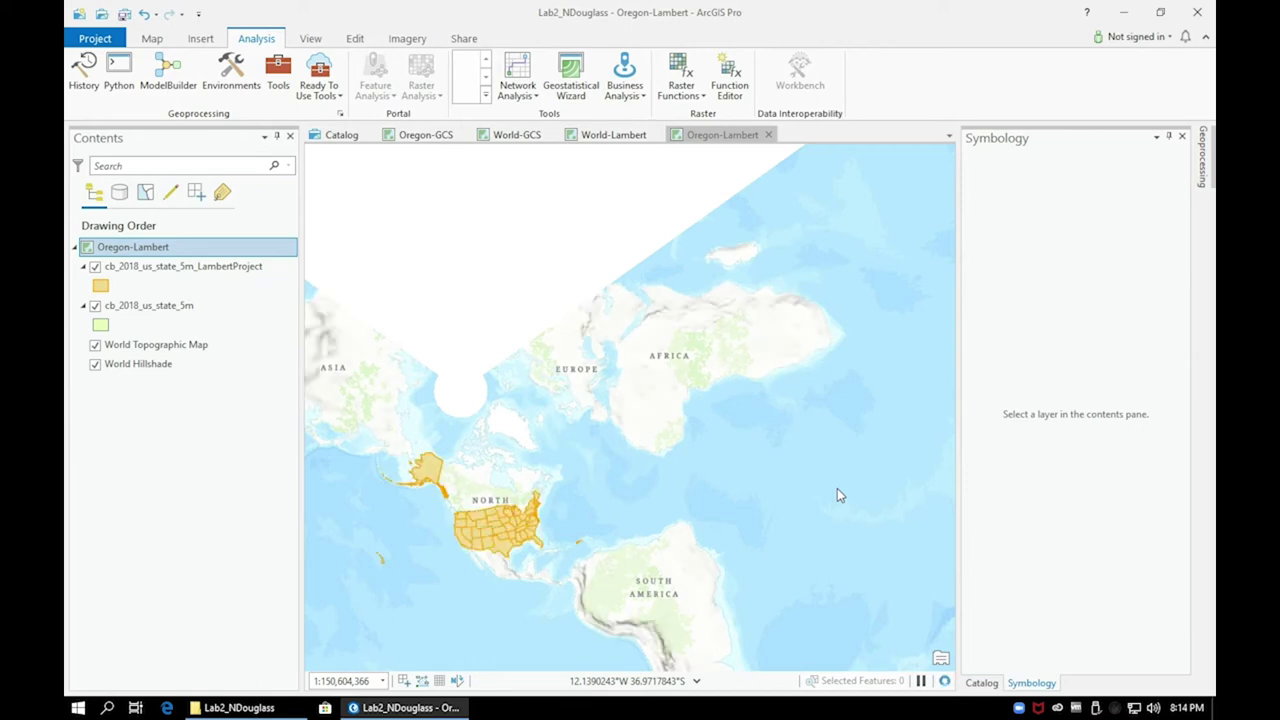
# Zoom the Oregon-Lambert map to the US states layer and save the project.
pyautogui.rightClick(136, 272)
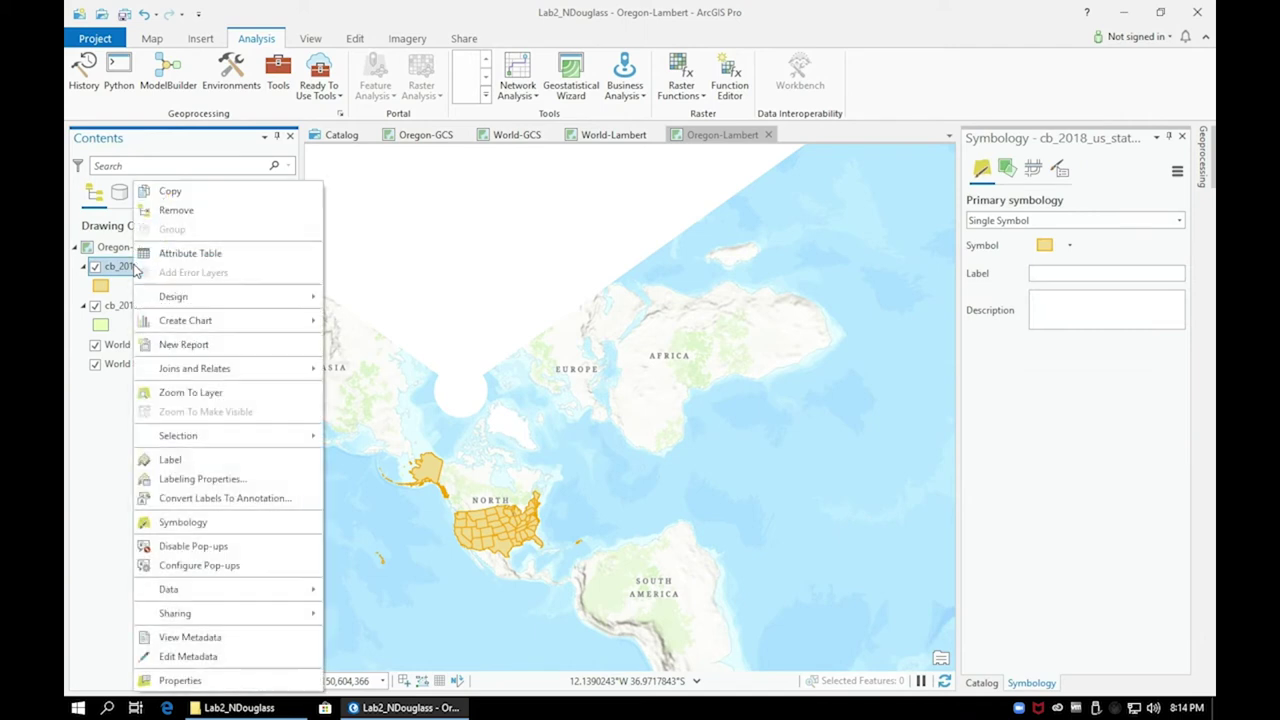
pyautogui.click(202, 398)
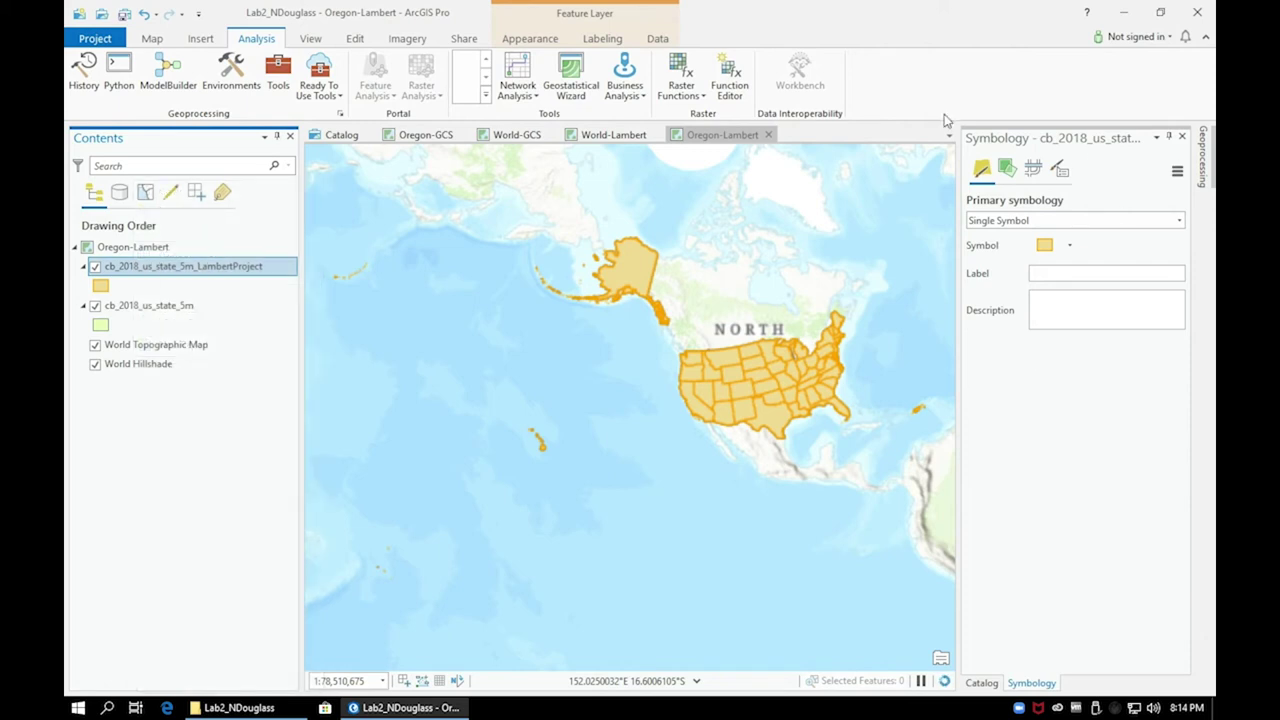
pyautogui.click(124, 15)
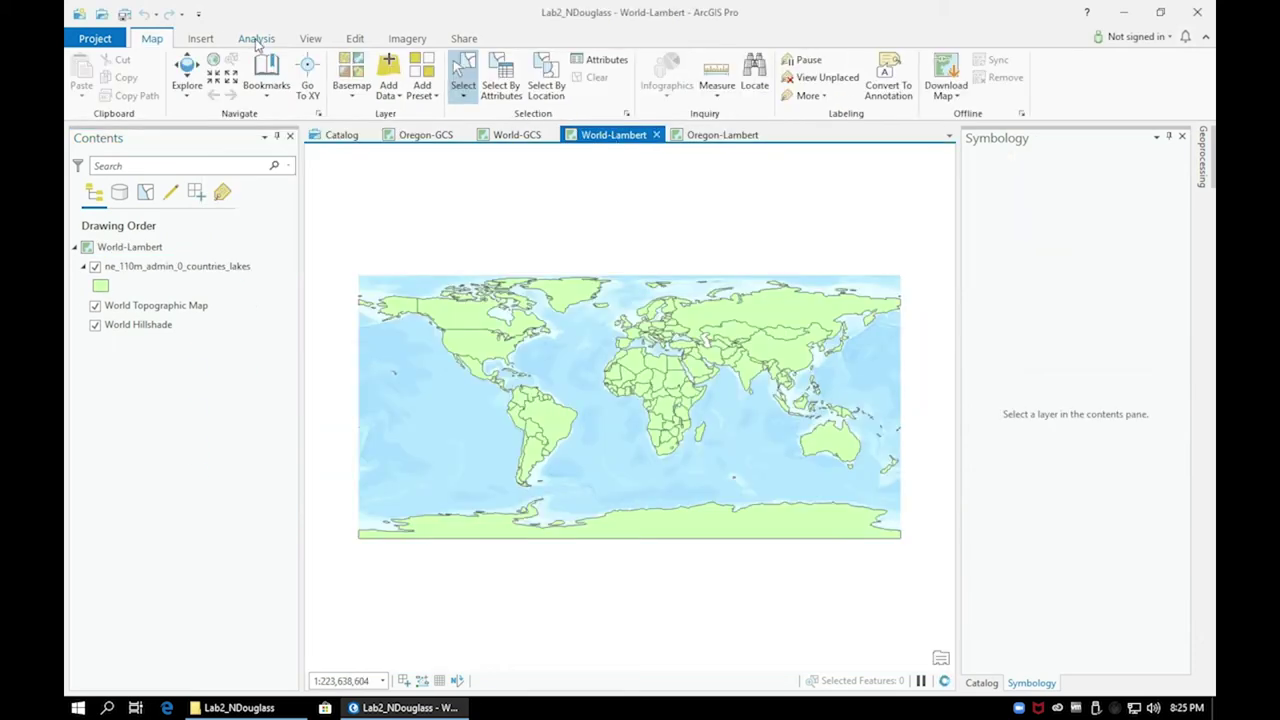
# Search the Analysis geoprocessing tools for 'project' and open the Project tool.
pyautogui.click(256, 39)
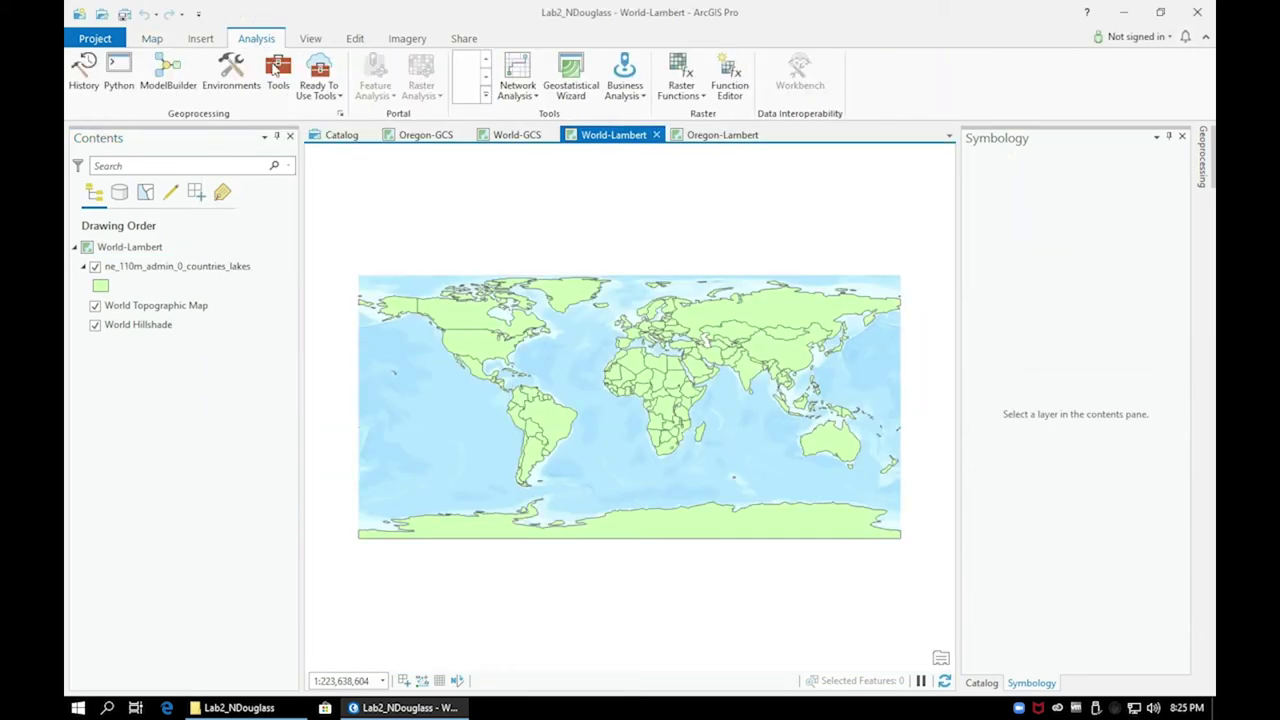
pyautogui.click(278, 74)
pyautogui.click(278, 74)
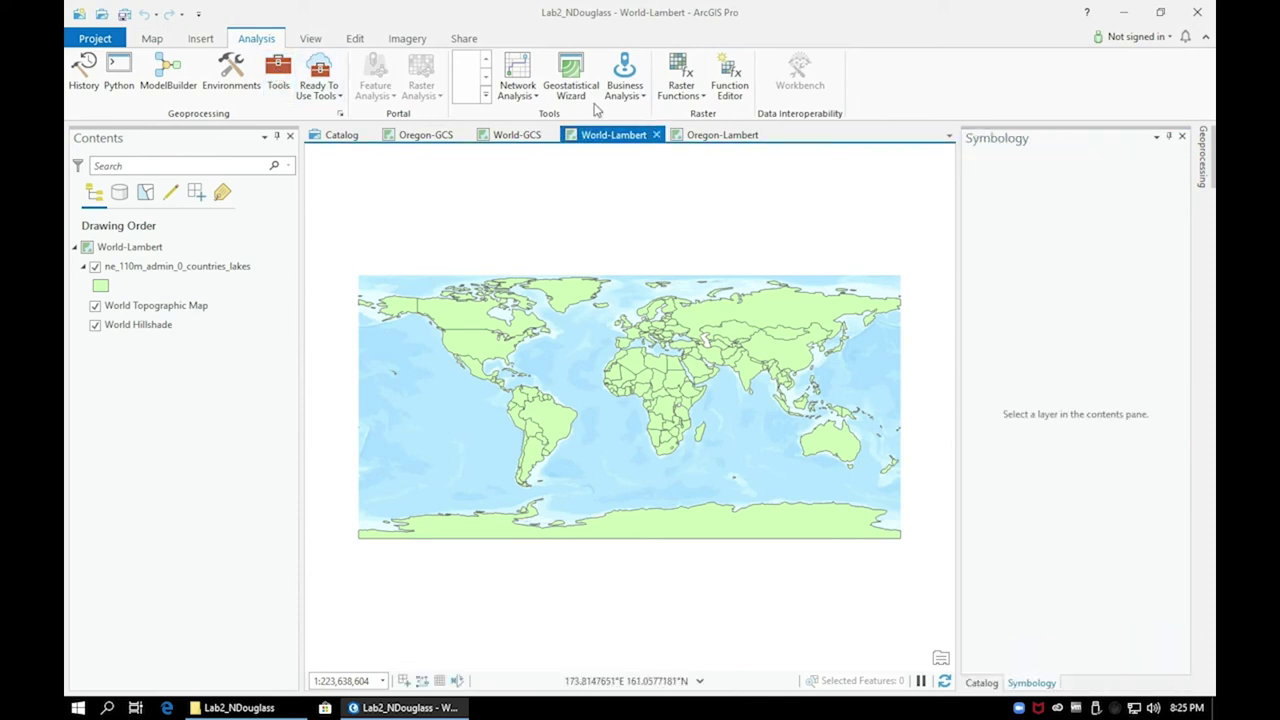
pyautogui.click(280, 72)
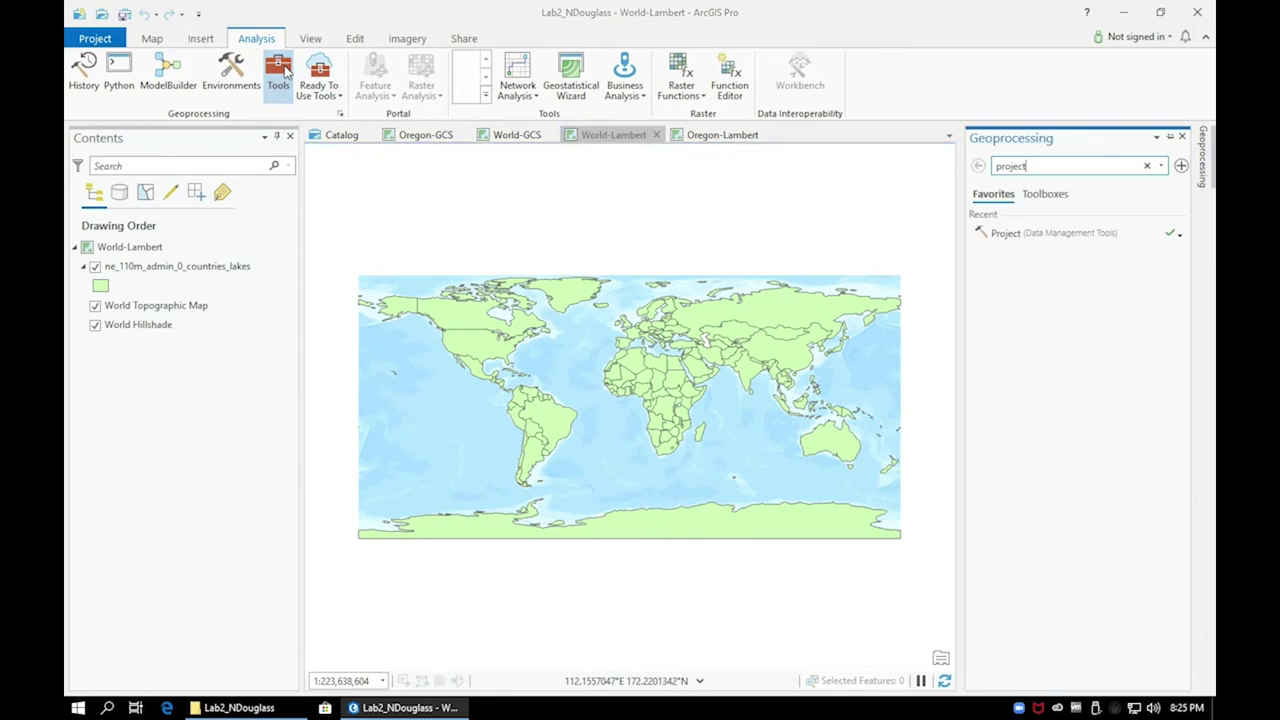
pyautogui.press('Return')
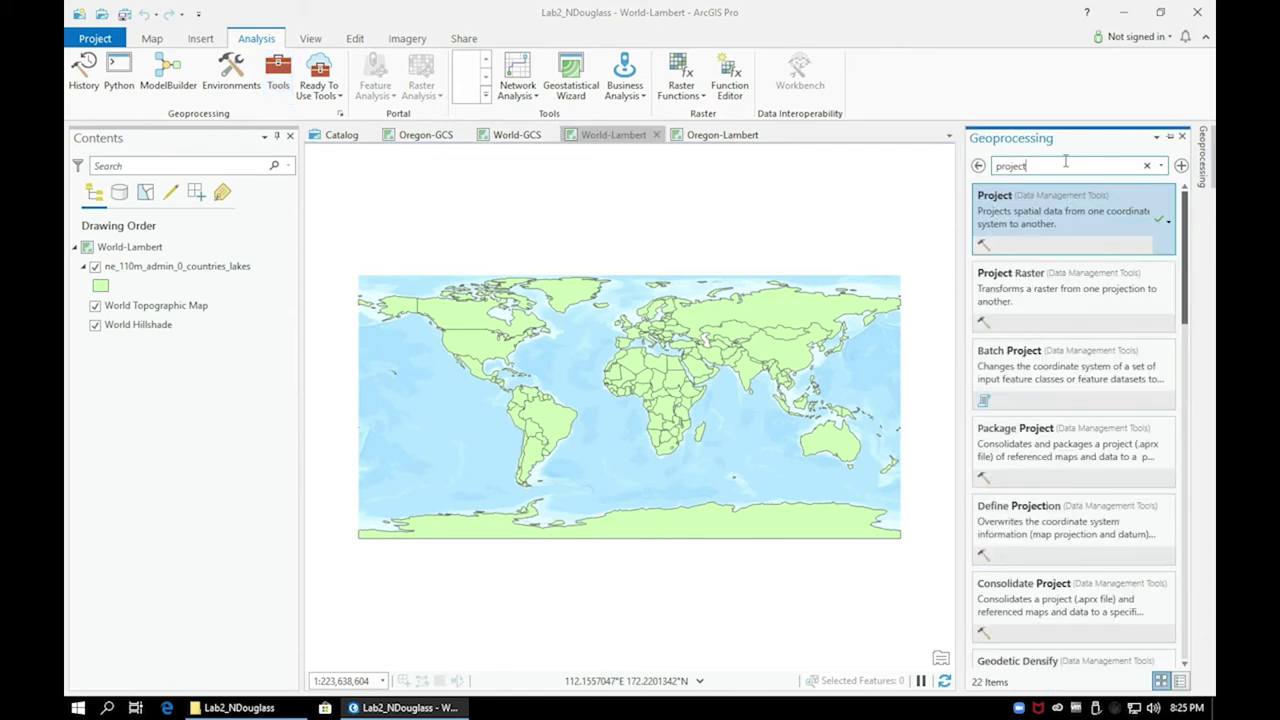
pyautogui.click(1050, 228)
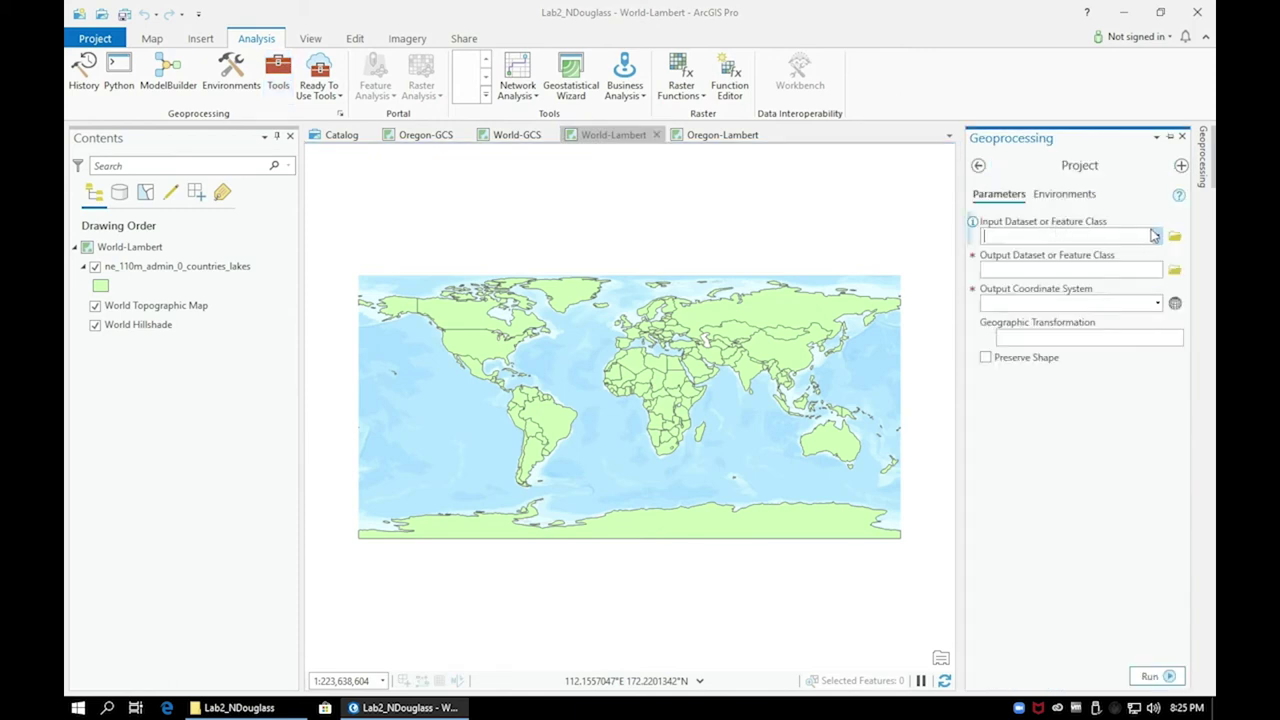
# Set input ne_110m_admin_0_countries_lakes and output ne_110m_admin_0_countries_LambertProject.
pyautogui.click(1158, 236)
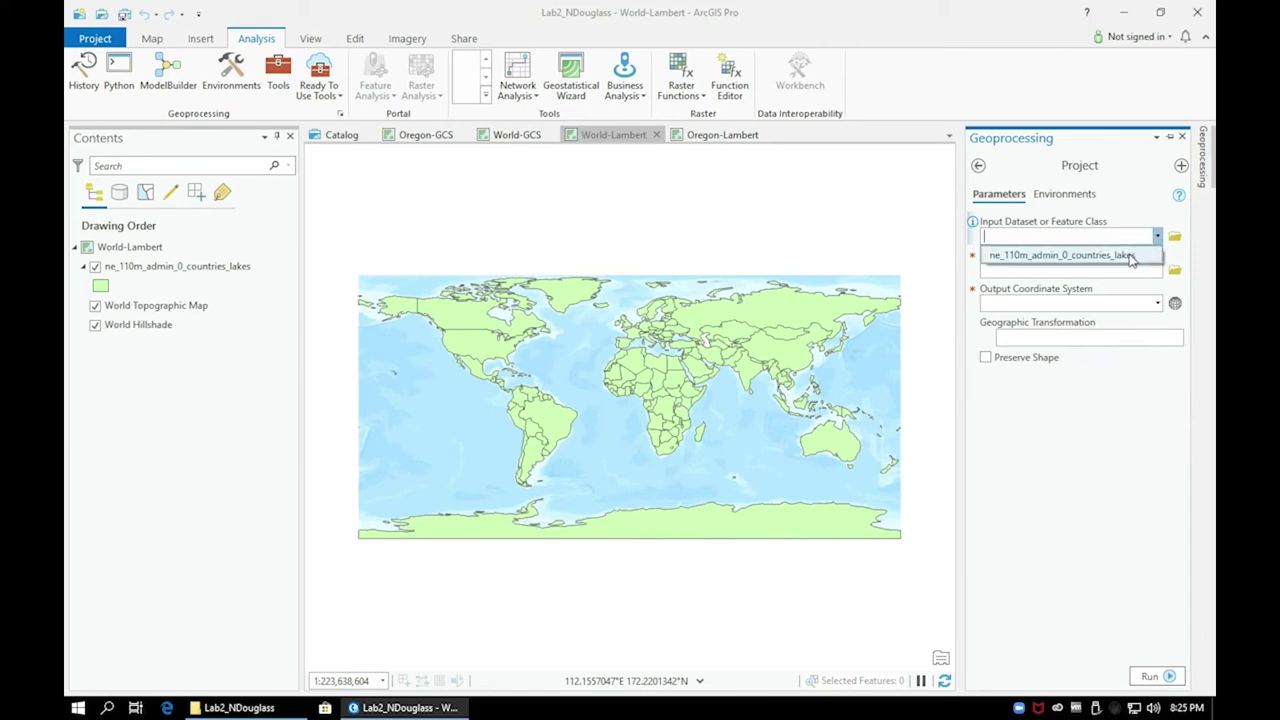
pyautogui.click(1134, 258)
pyautogui.click(1126, 268)
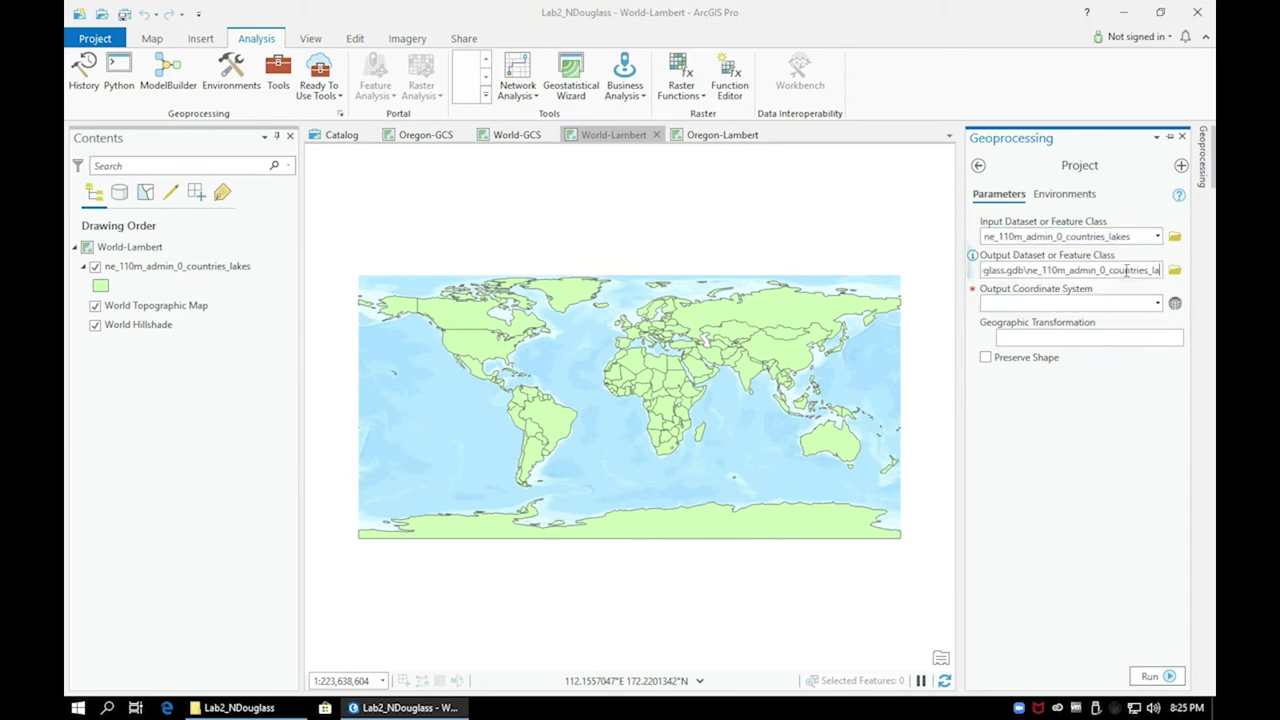
pyautogui.click(1141, 337)
pyautogui.press('BackSpace')
pyautogui.press('BackSpace')
pyautogui.write('Lam')
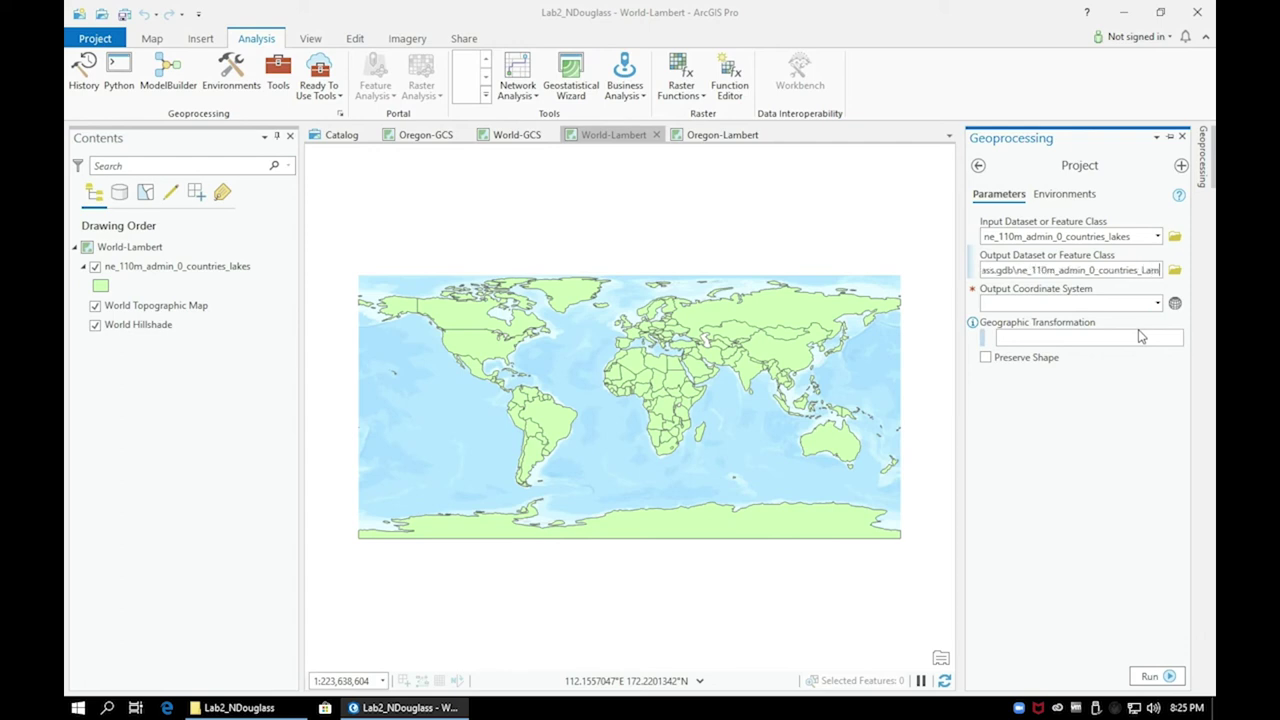
pyautogui.write('bertProject')
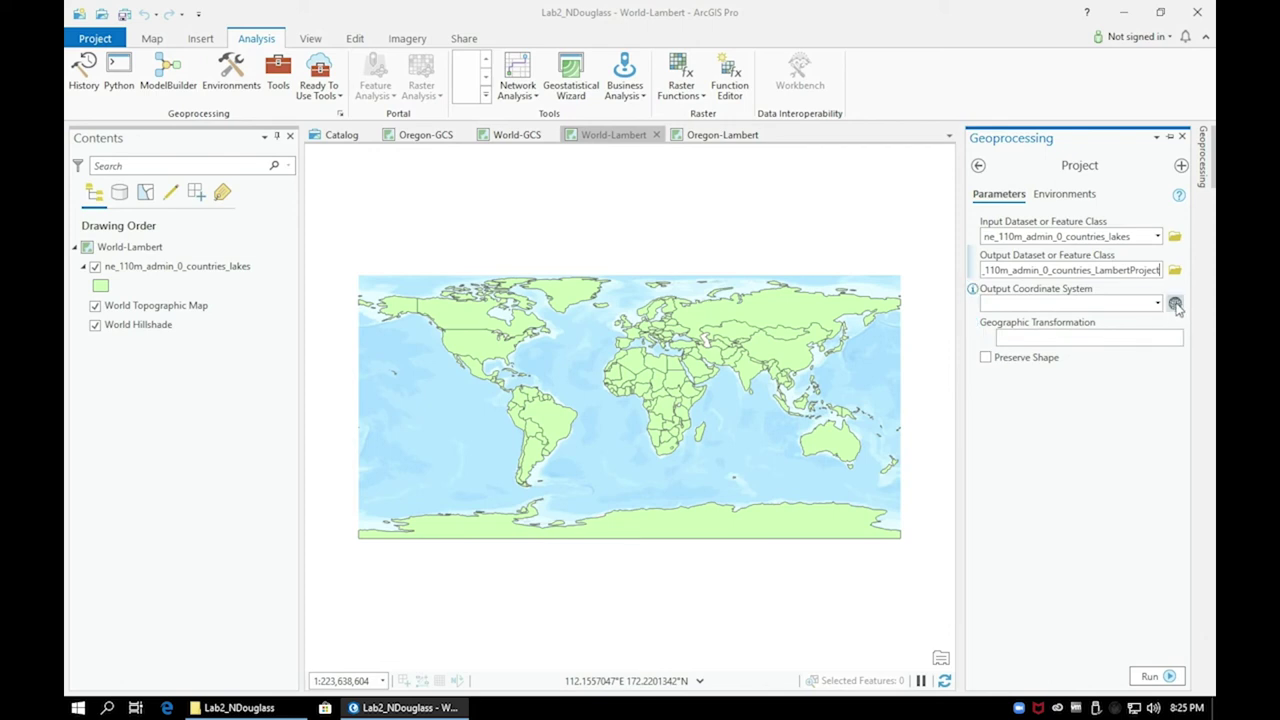
pyautogui.click(1175, 303)
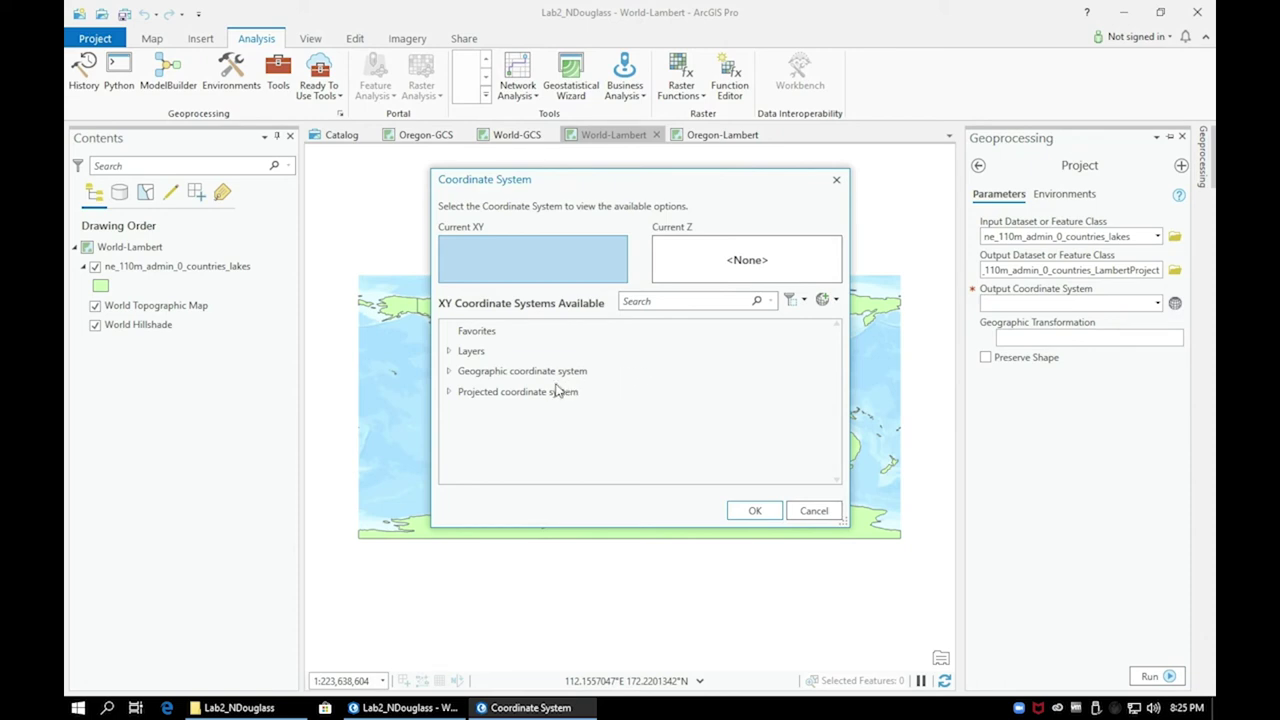
# Search 'Oreg' and pick NAD 1983 (2011) Oregon Statewide Lambert (Meters) as output system.
pyautogui.click(650, 308)
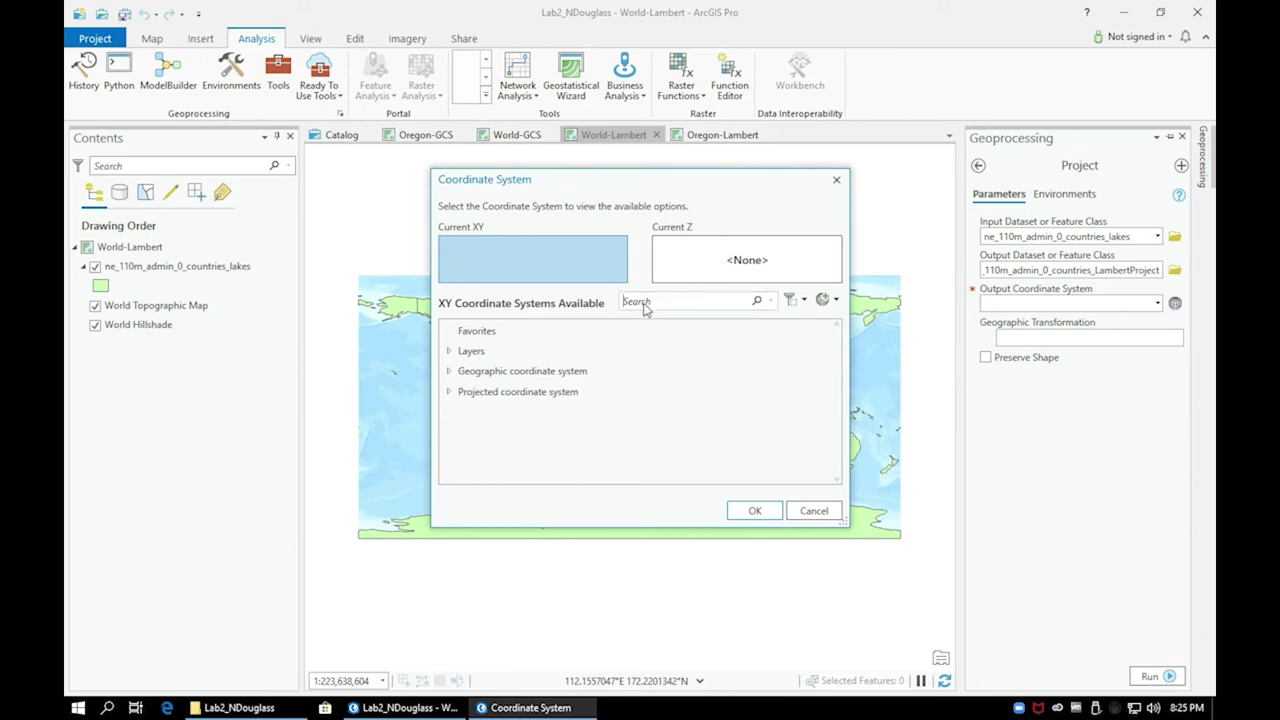
pyautogui.write('Oregon Statewide')
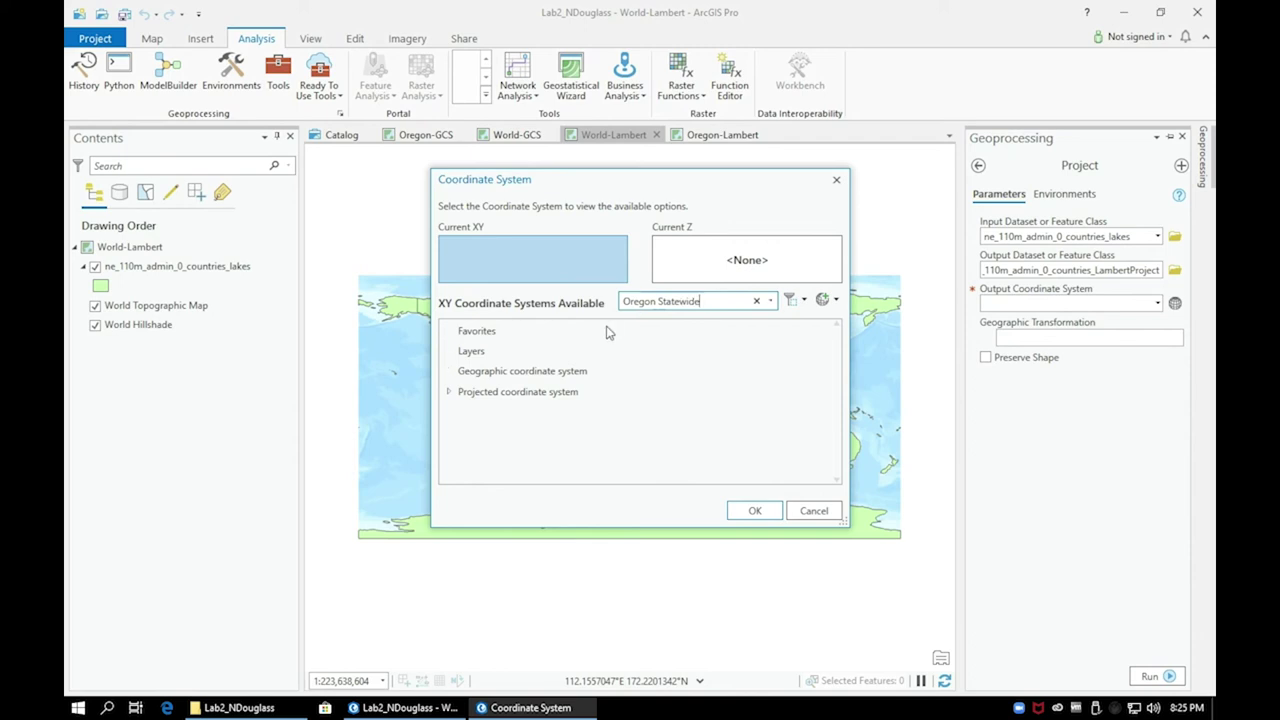
pyautogui.click(449, 391)
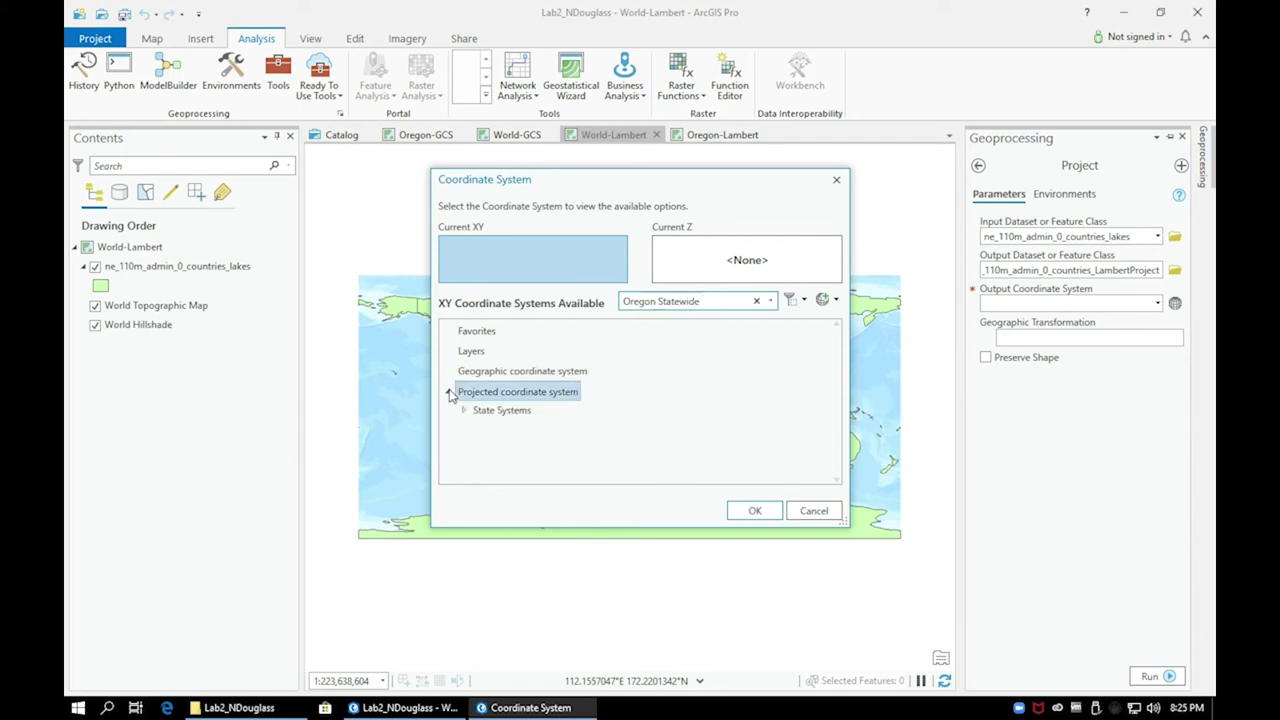
pyautogui.click(464, 413)
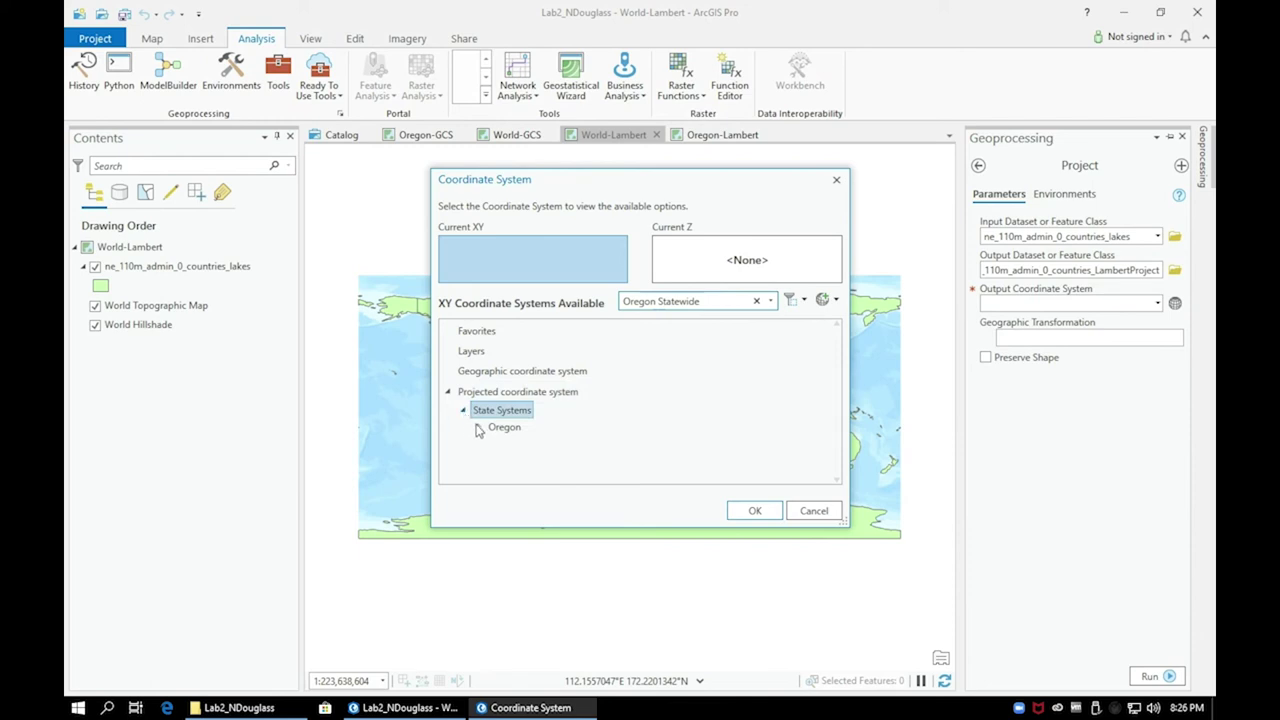
pyautogui.click(479, 427)
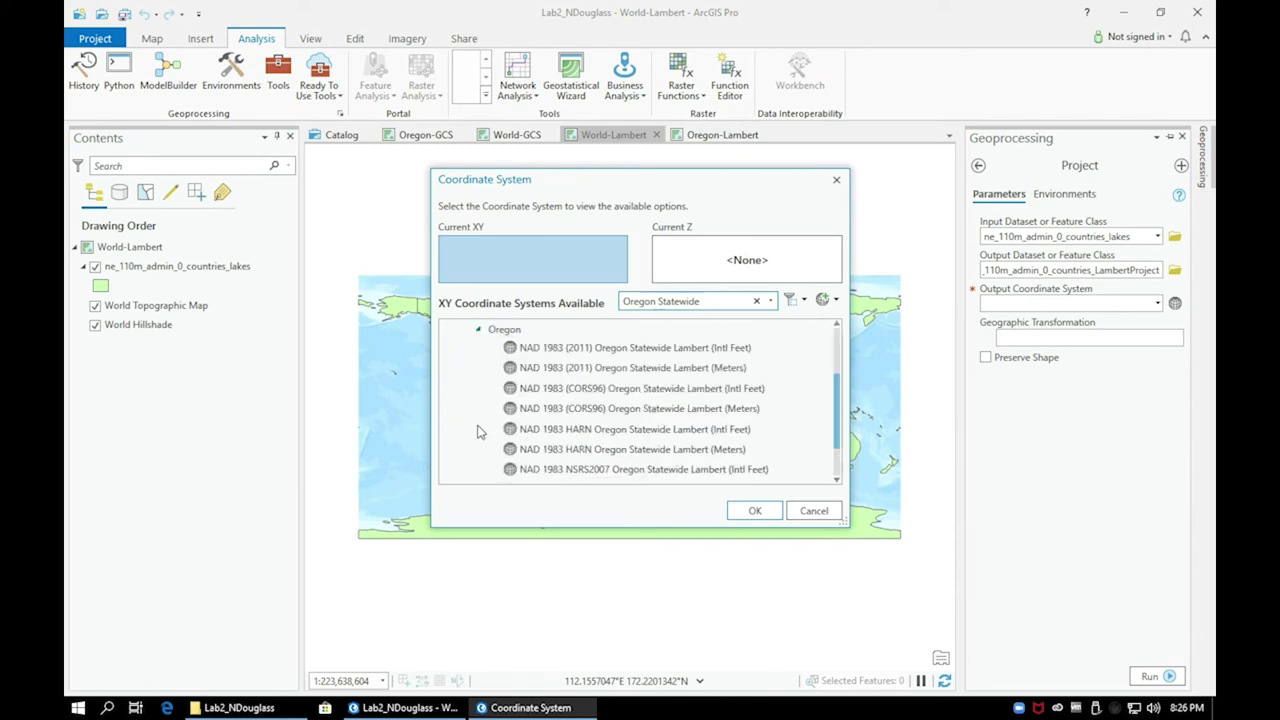
pyautogui.click(660, 368)
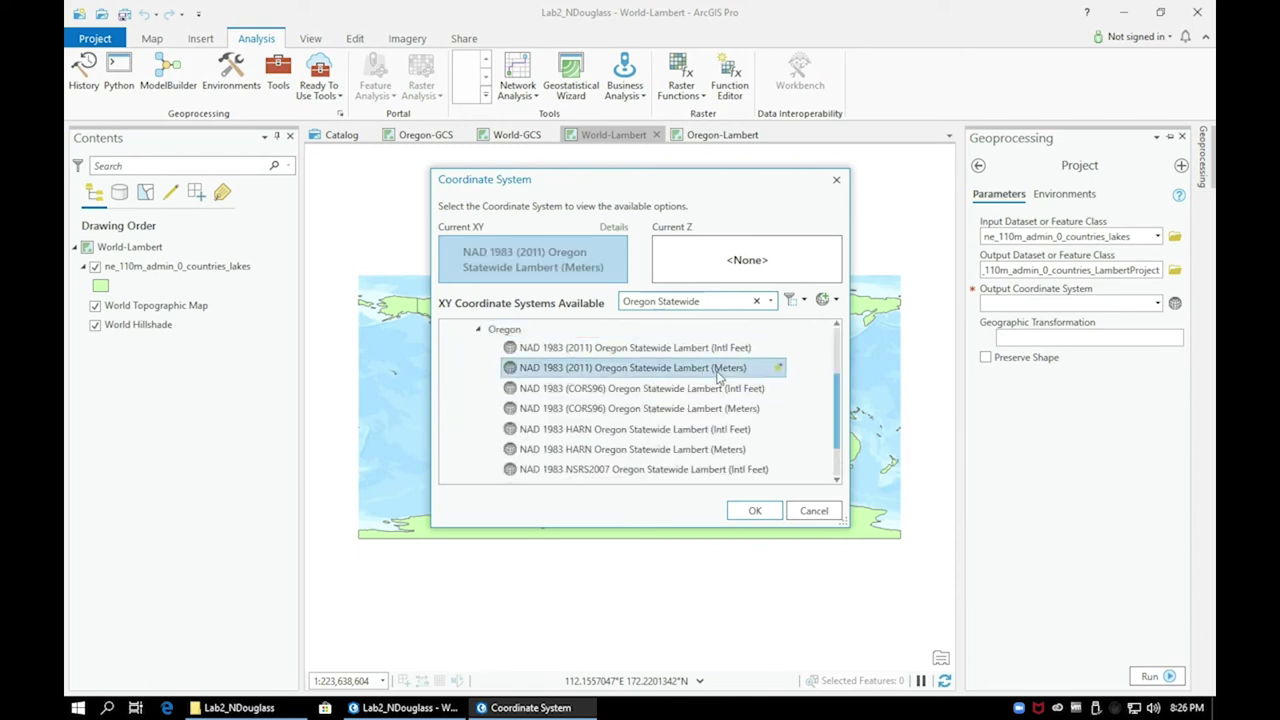
pyautogui.click(762, 518)
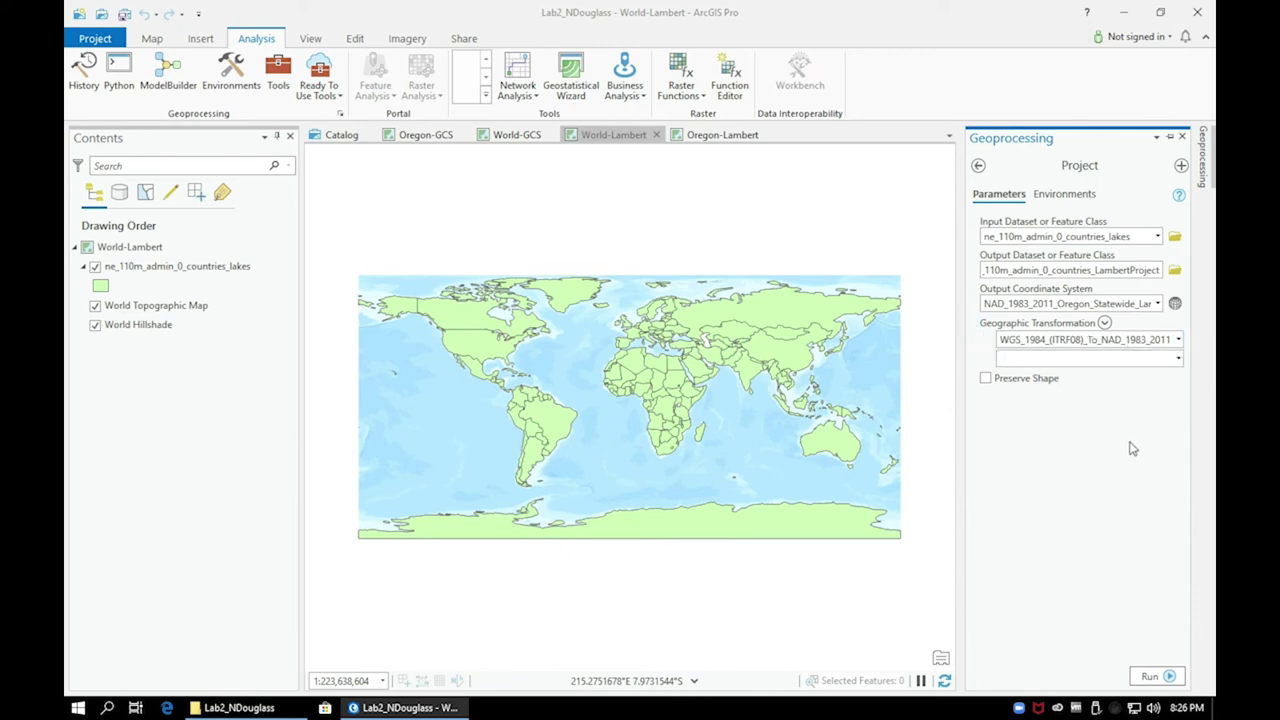
# Run the Project tool to create ne_110m_admin_0_countries_LambertProject on the World-Lambert map.
pyautogui.click(1168, 680)
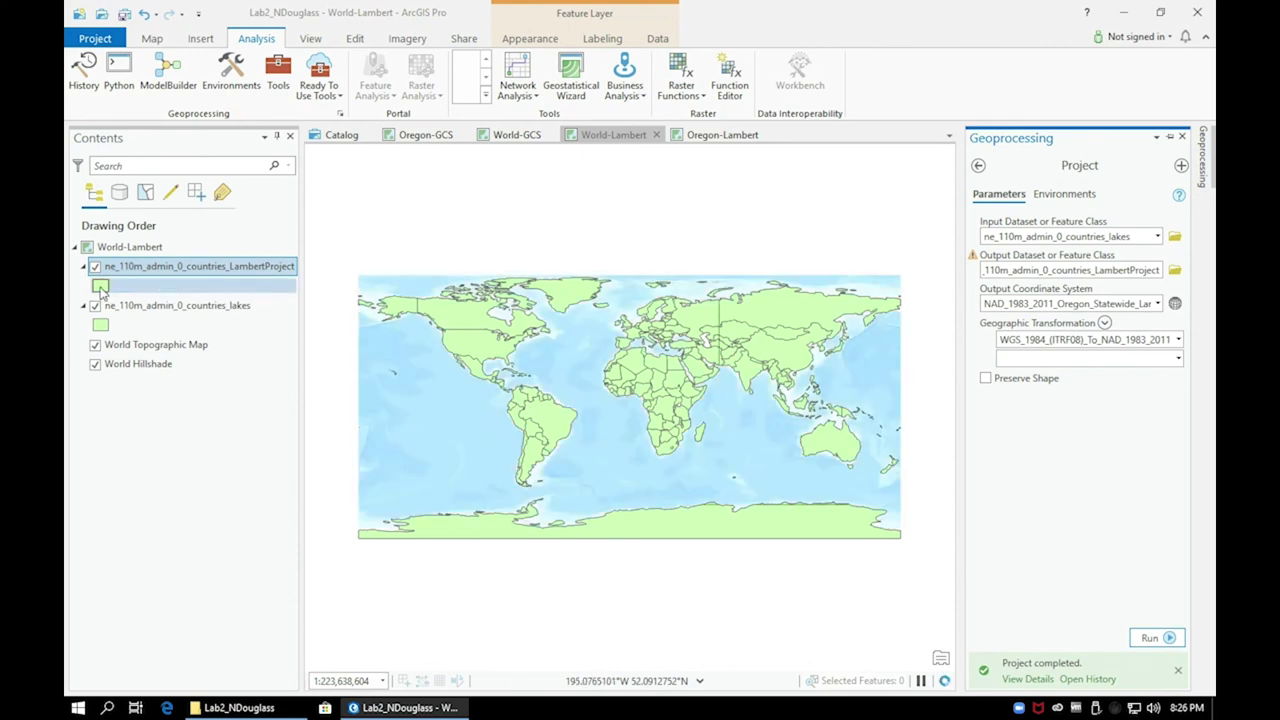
# Give the LambertProject countries layer an Olivine Yellow fill with green outlines and apply it.
pyautogui.click(100, 286)
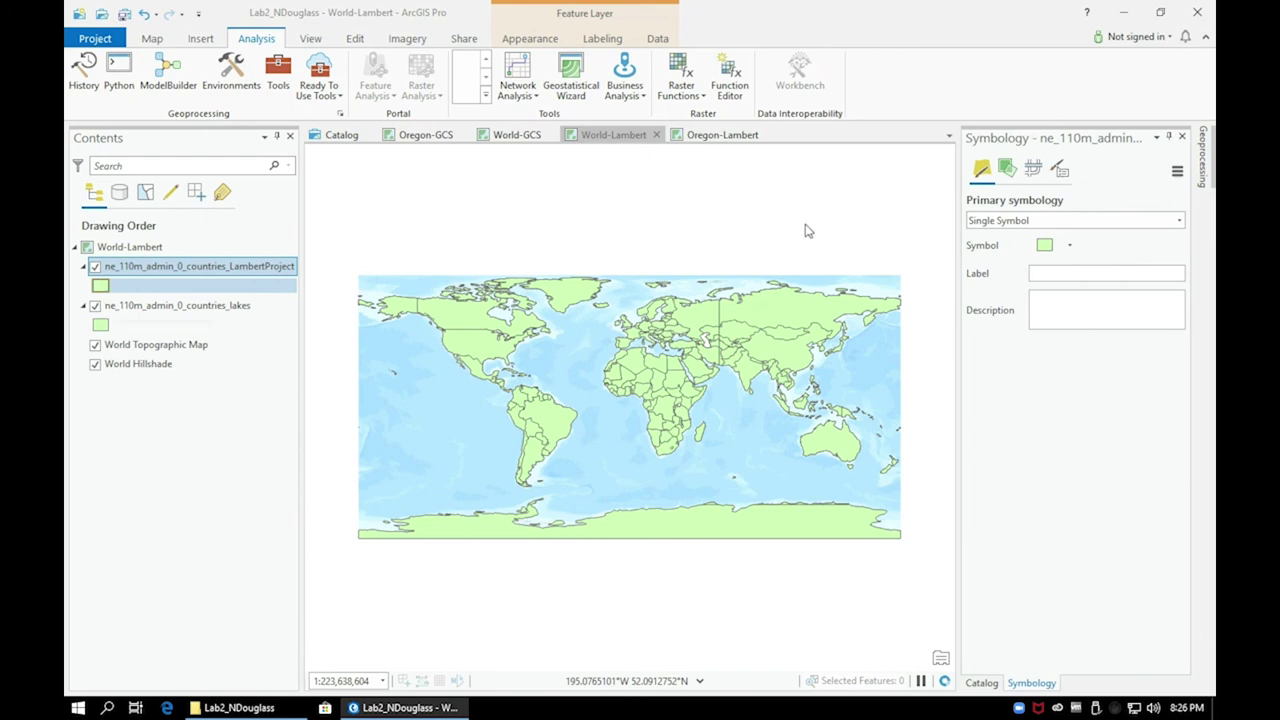
pyautogui.click(1068, 248)
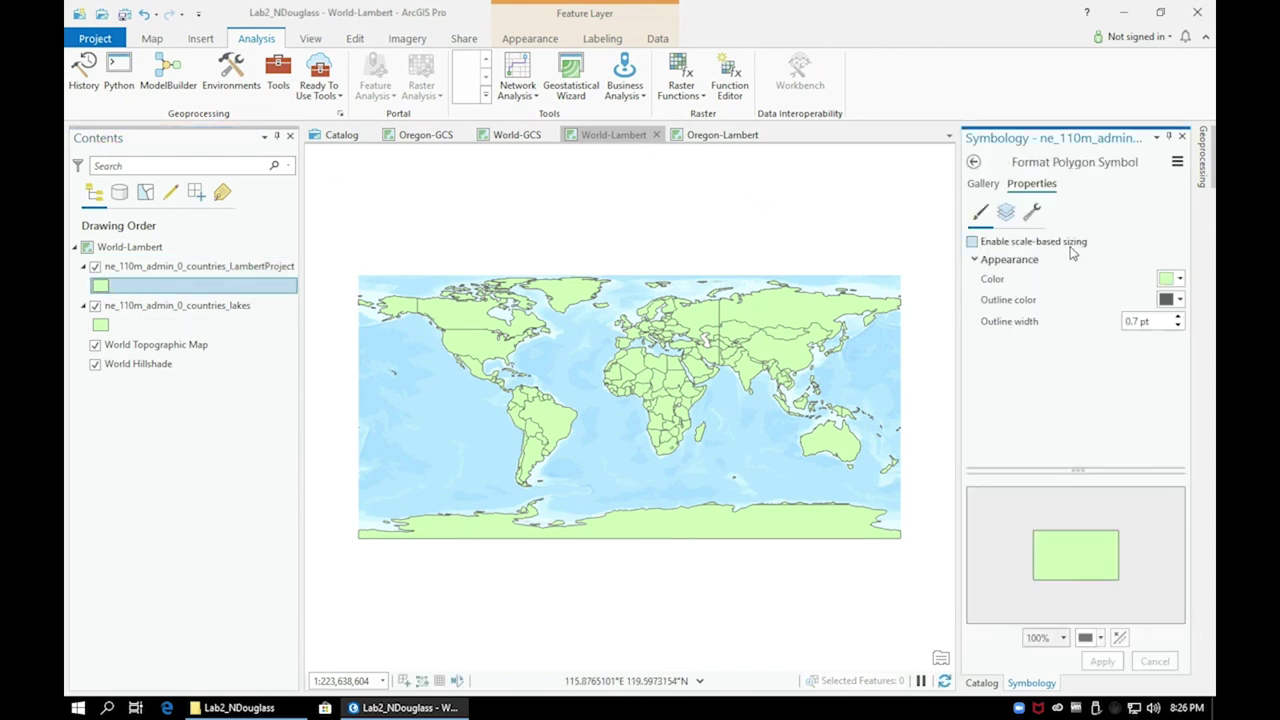
pyautogui.click(1178, 281)
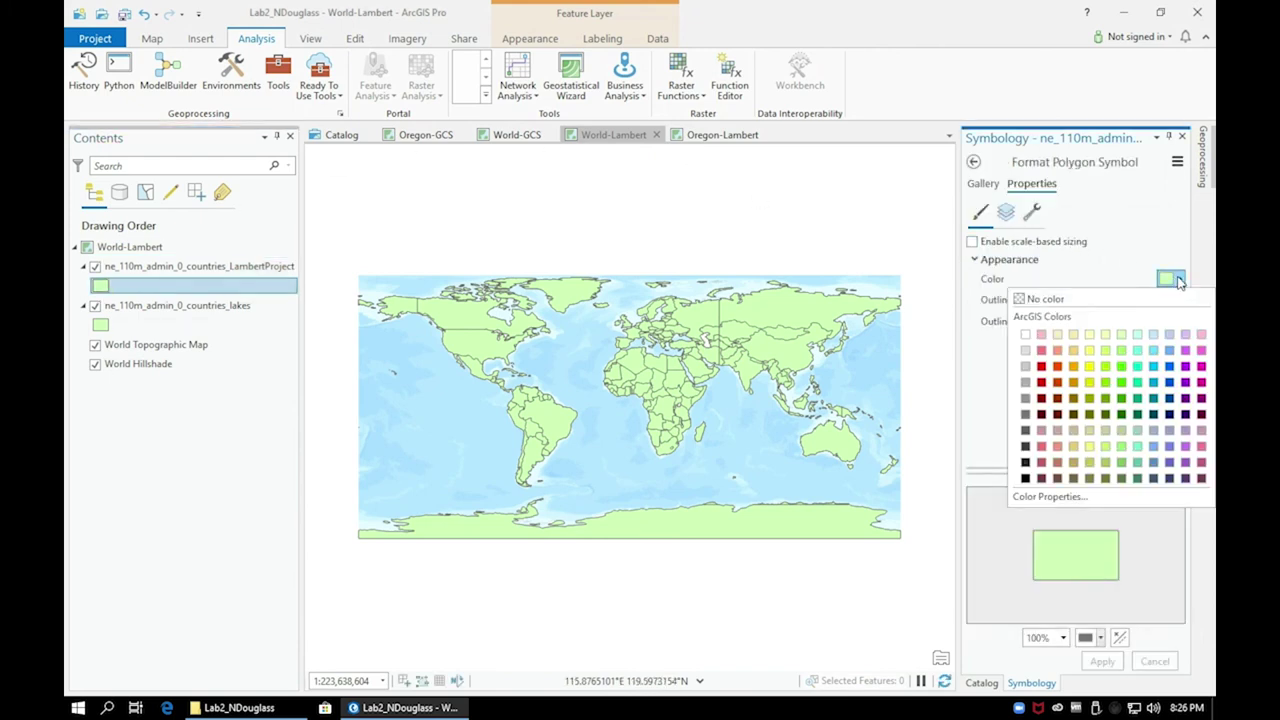
pyautogui.click(1106, 338)
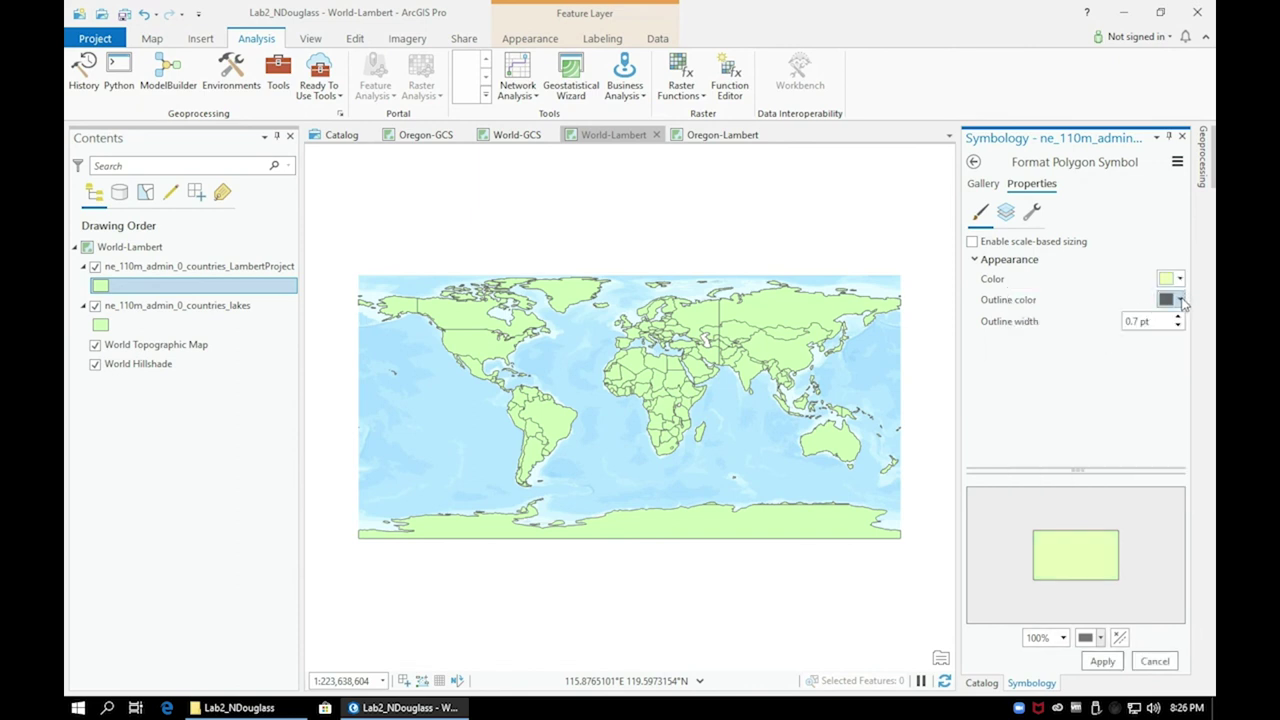
pyautogui.click(1181, 300)
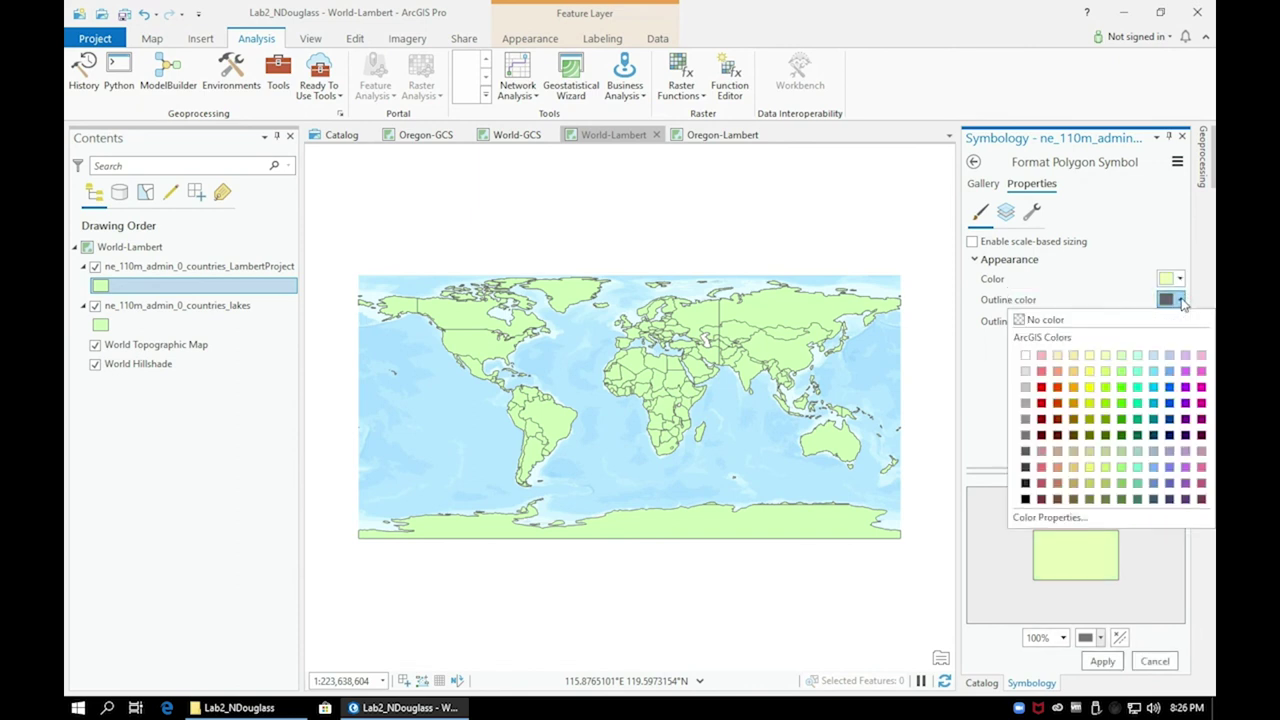
pyautogui.click(1106, 420)
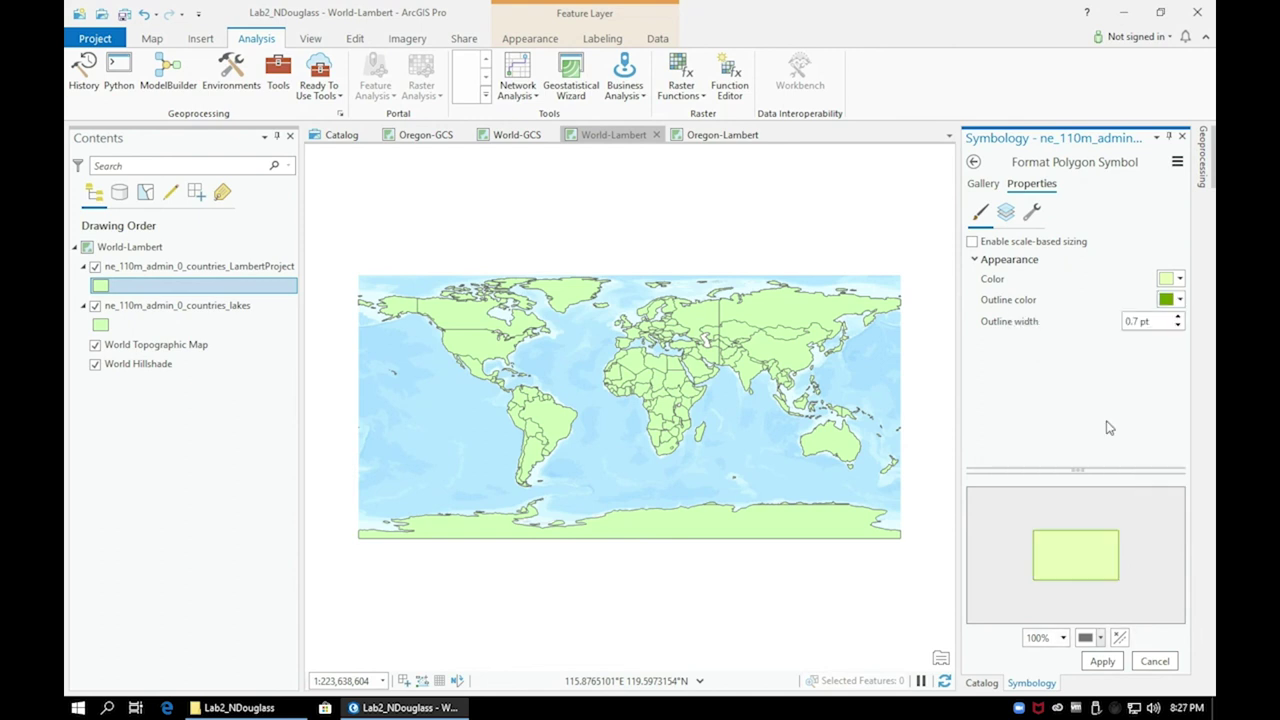
pyautogui.click(1110, 664)
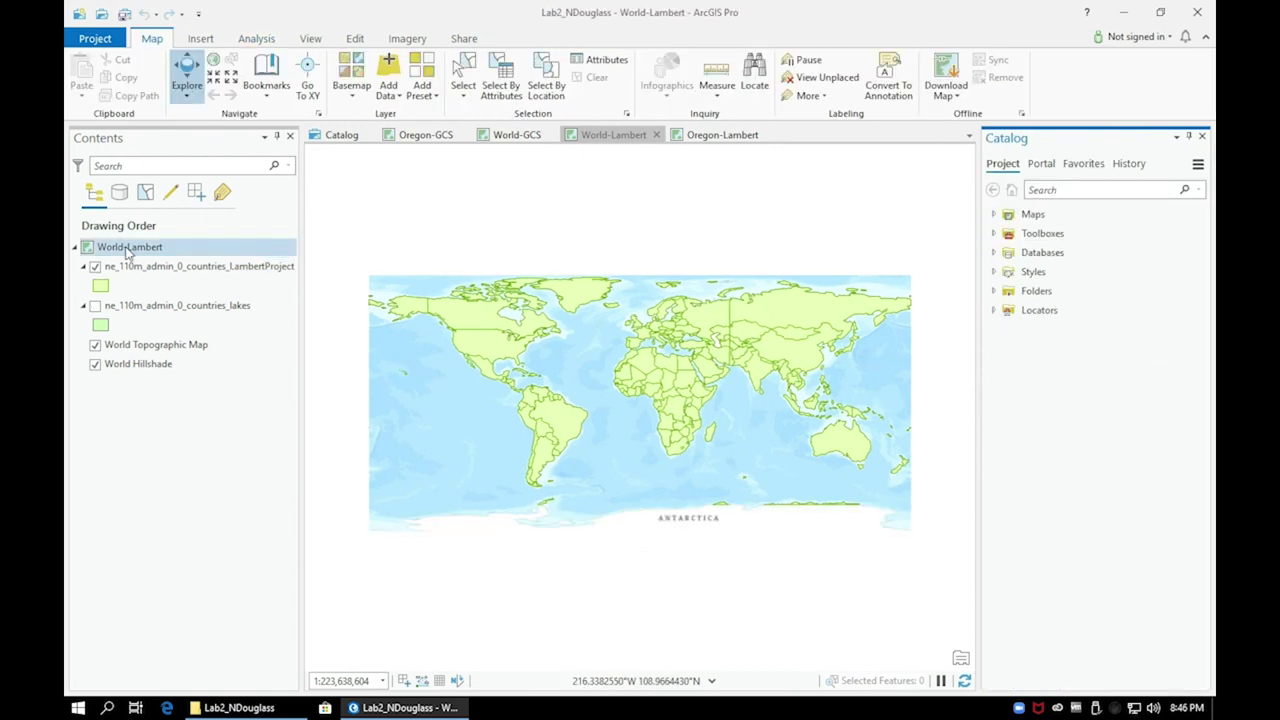
pyautogui.click(129, 247)
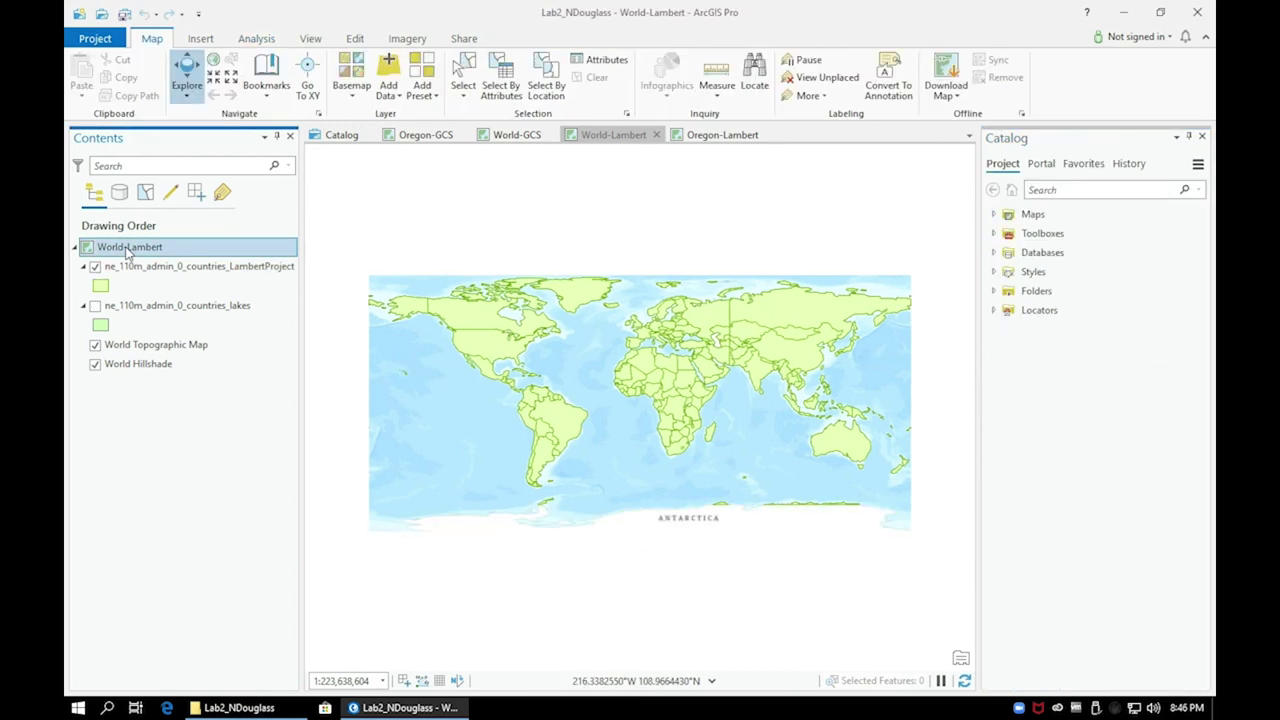
# In World-Lambert map properties, choose NAD 1983 2011 Oregon Statewide Lambert from the Layers coordinate systems.
pyautogui.rightClick(127, 250)
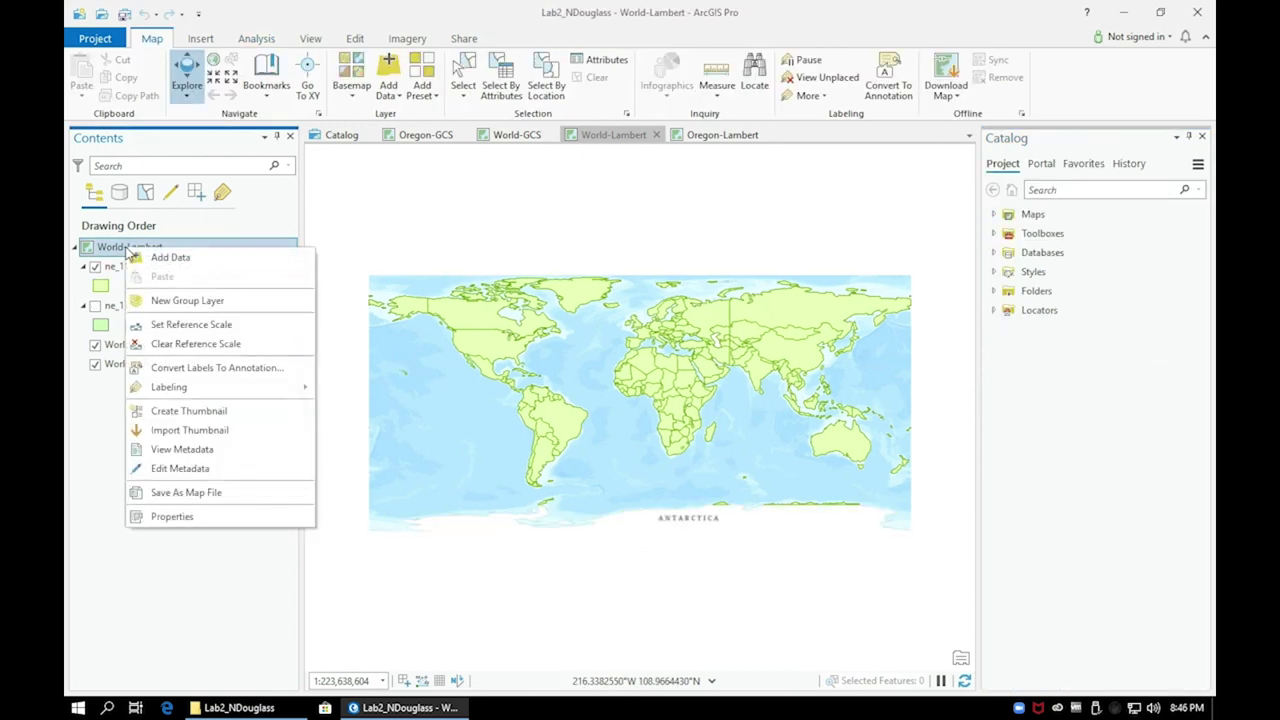
pyautogui.click(233, 518)
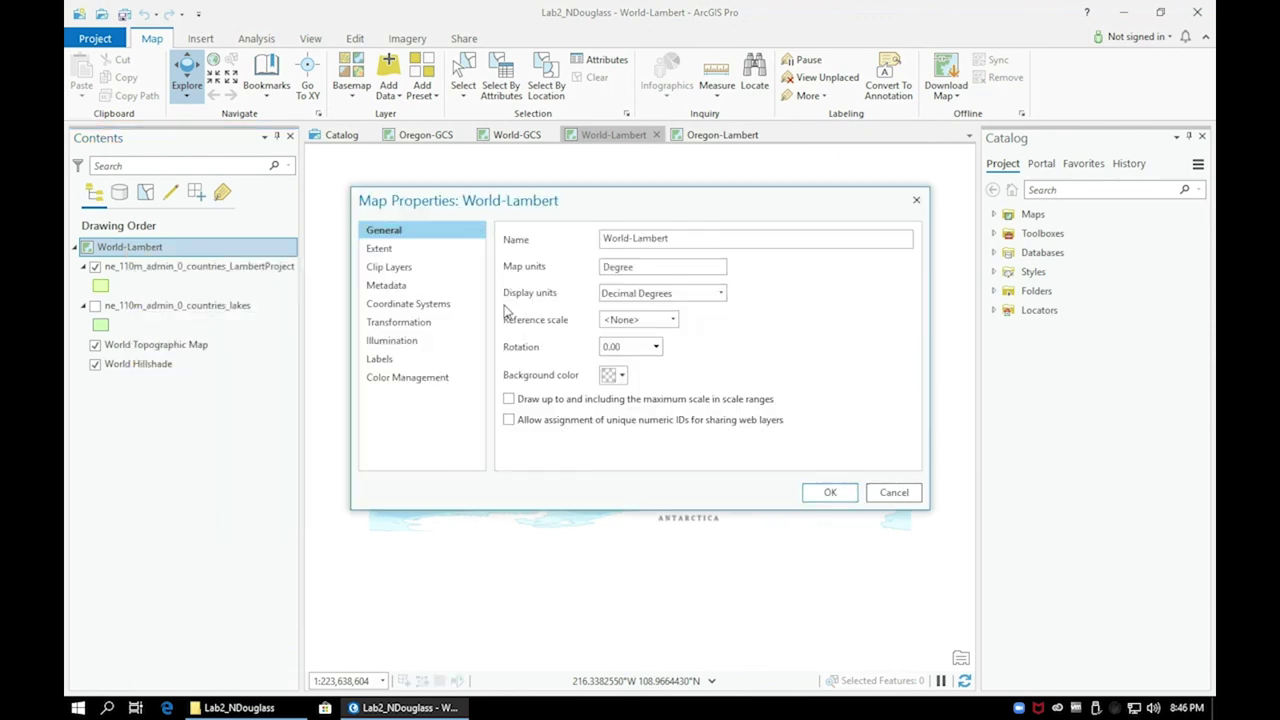
pyautogui.click(424, 305)
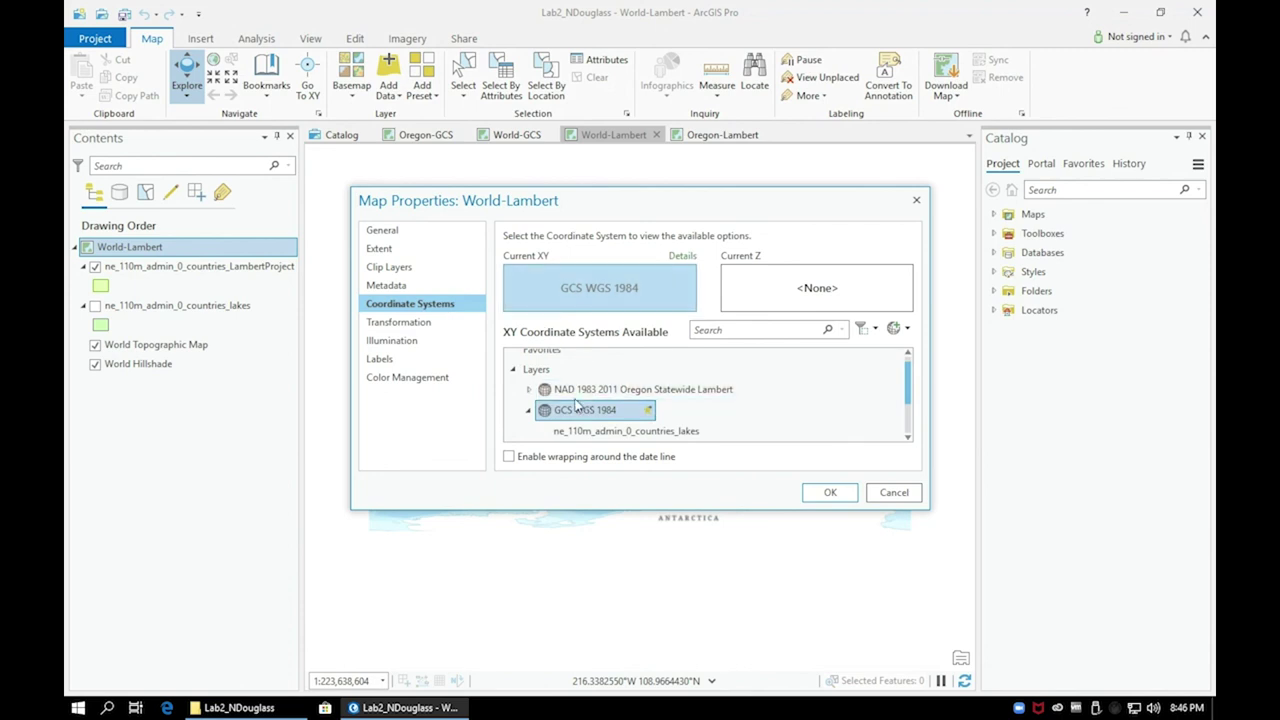
pyautogui.click(528, 411)
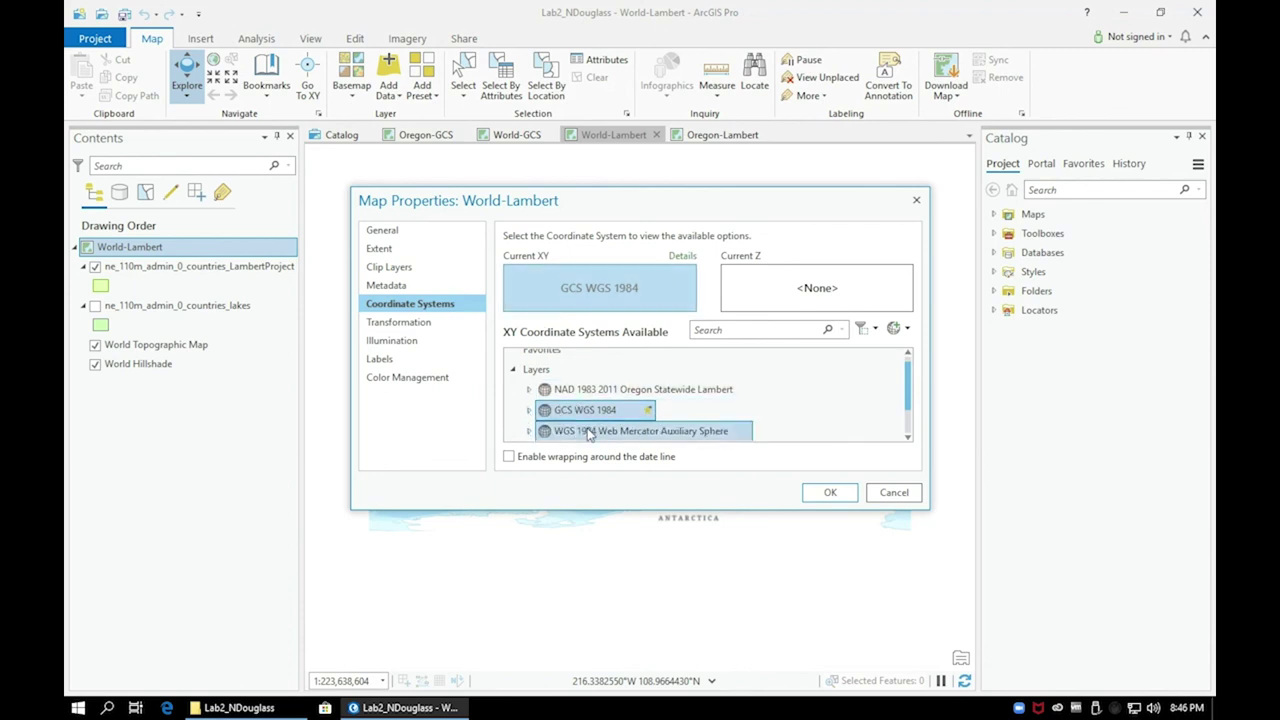
pyautogui.click(528, 389)
pyautogui.click(590, 389)
pyautogui.click(614, 411)
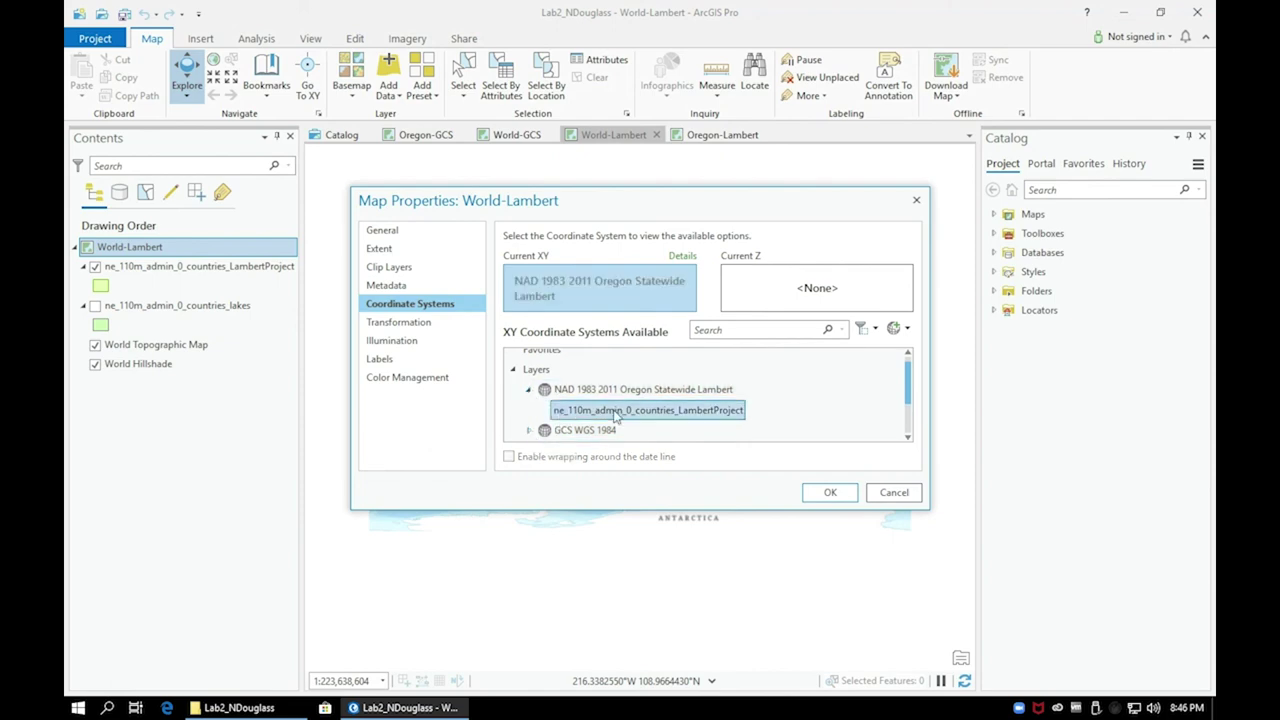
pyautogui.click(842, 494)
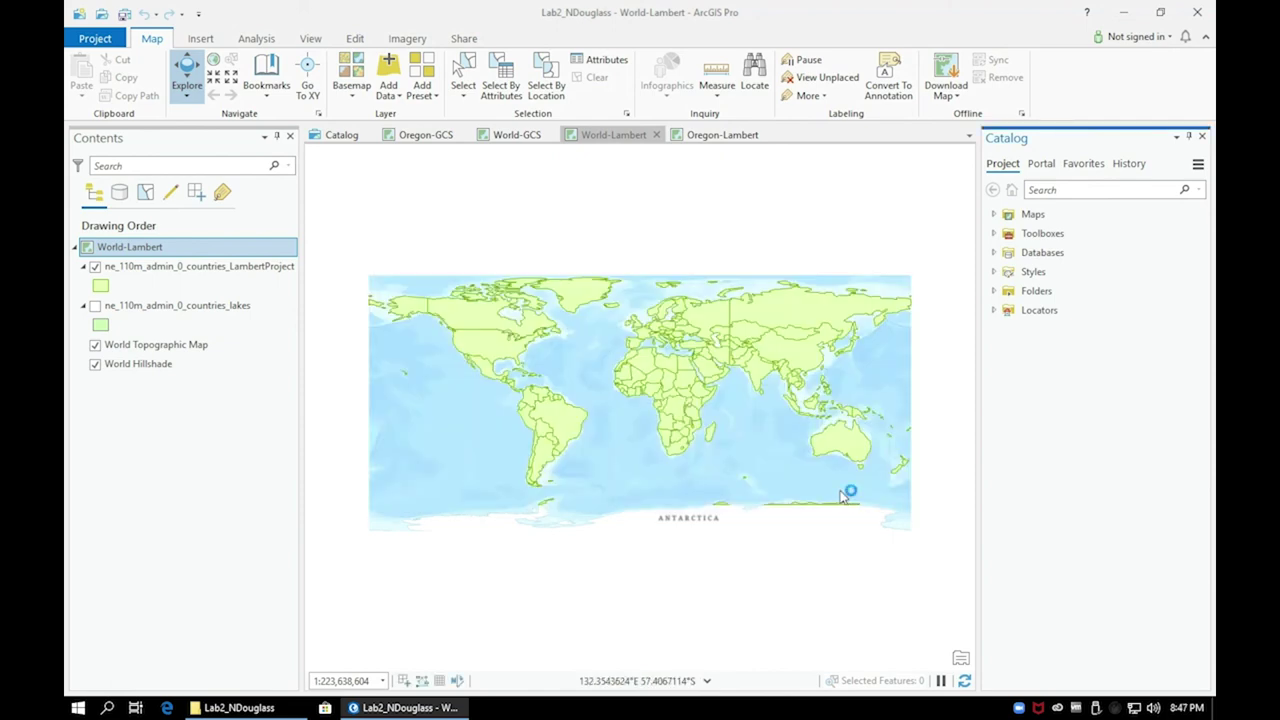